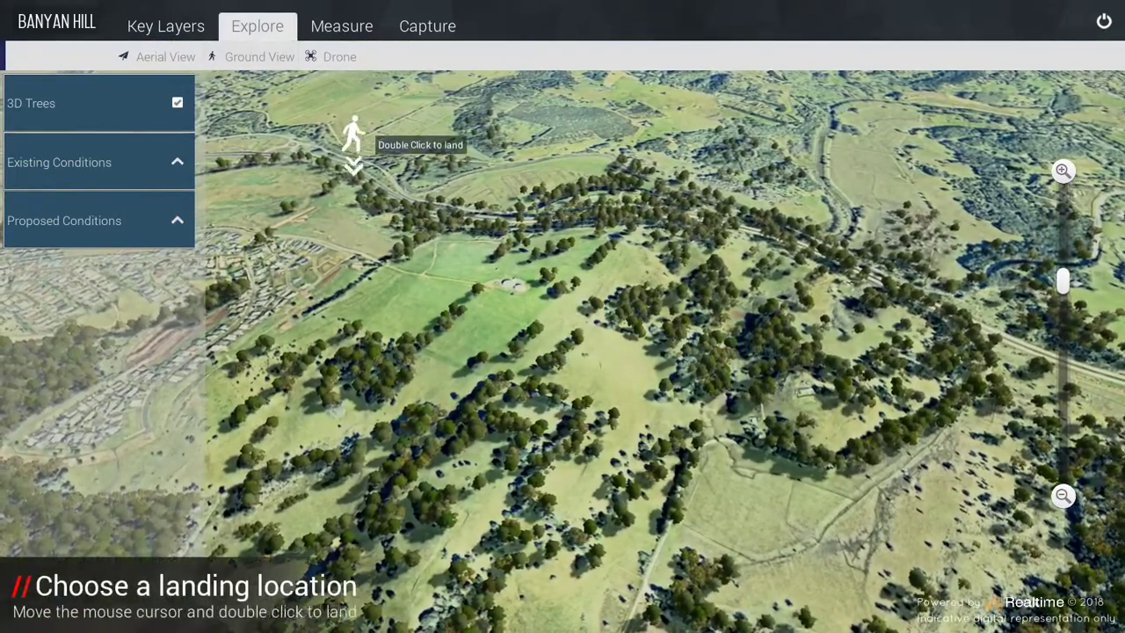
Step: Land at ground level on the green hill and return to the aerial view of the site
{"action": "double_click", "coordinate": [414, 250]}
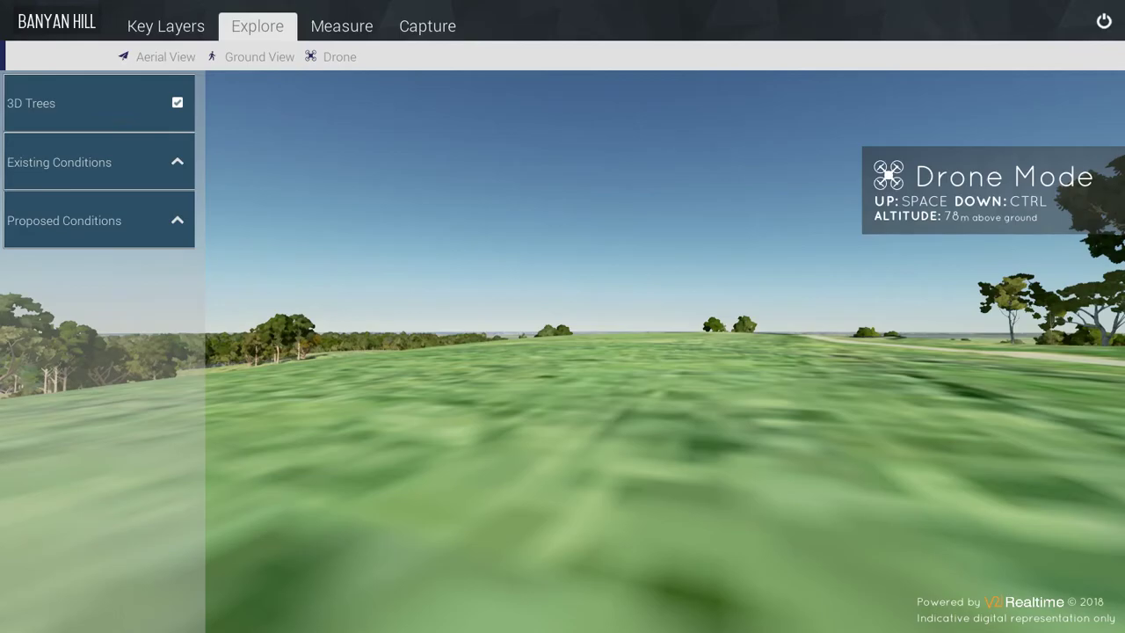
{"action": "left_click", "coordinate": [156, 56]}
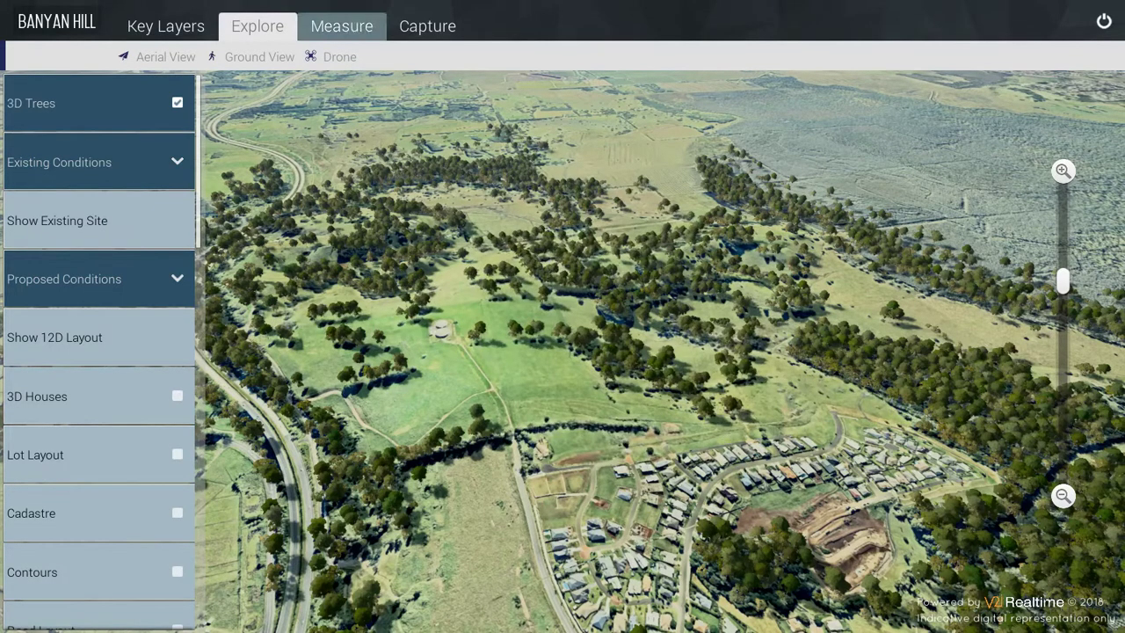
Step: Show the development boundary on the site model and turn on the Lot Layout overlay
{"action": "left_click", "coordinate": [165, 26]}
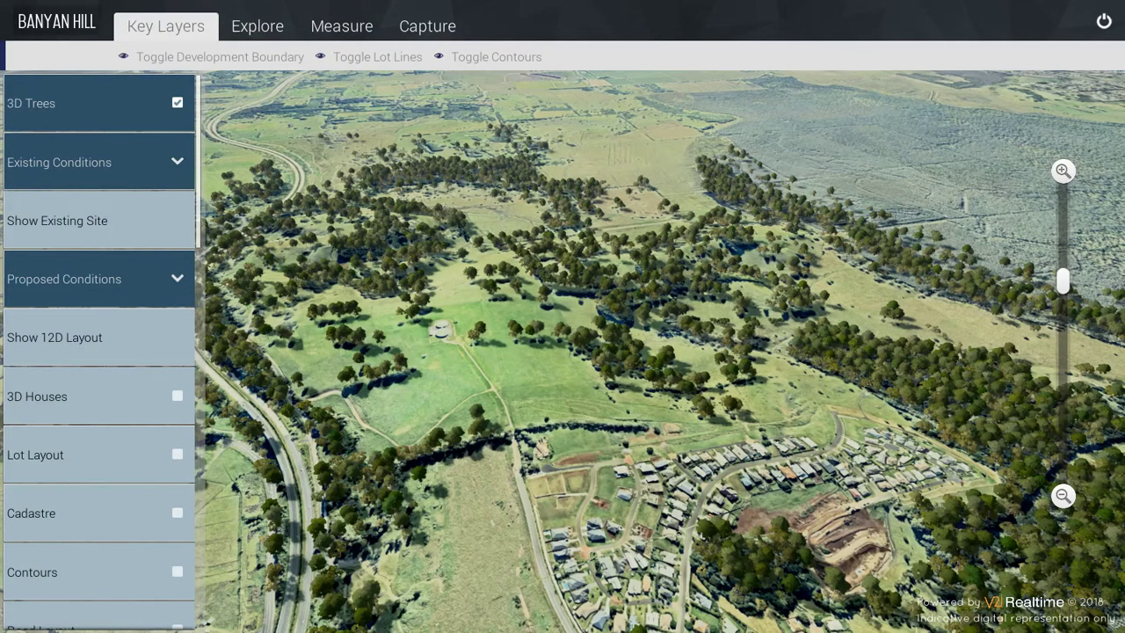
{"action": "left_click", "coordinate": [215, 56]}
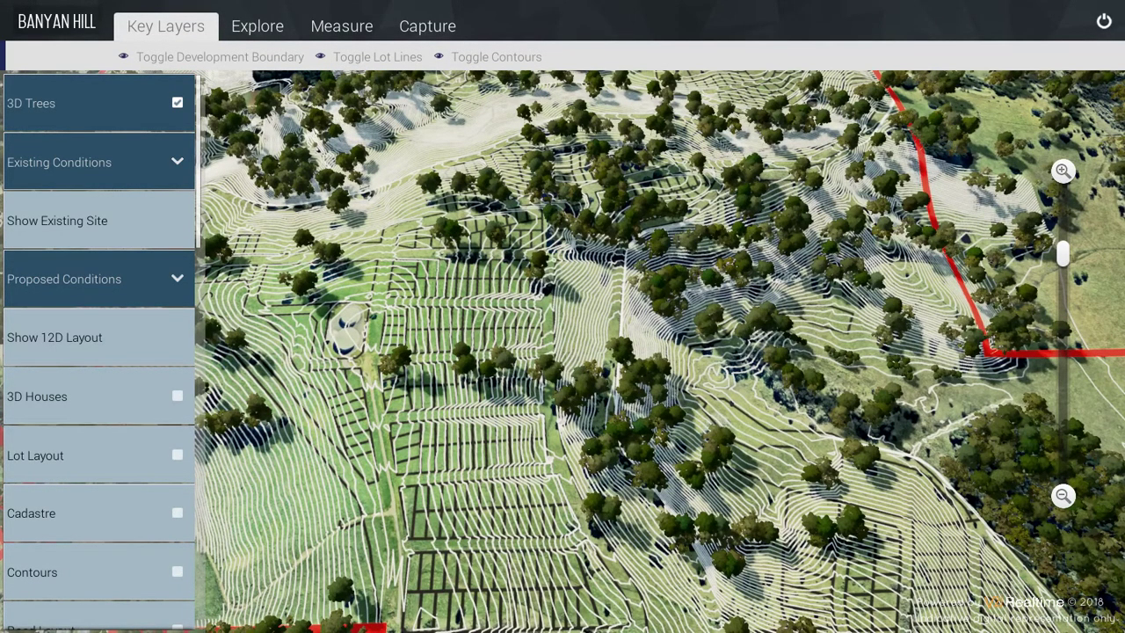
{"action": "left_click", "coordinate": [176, 454]}
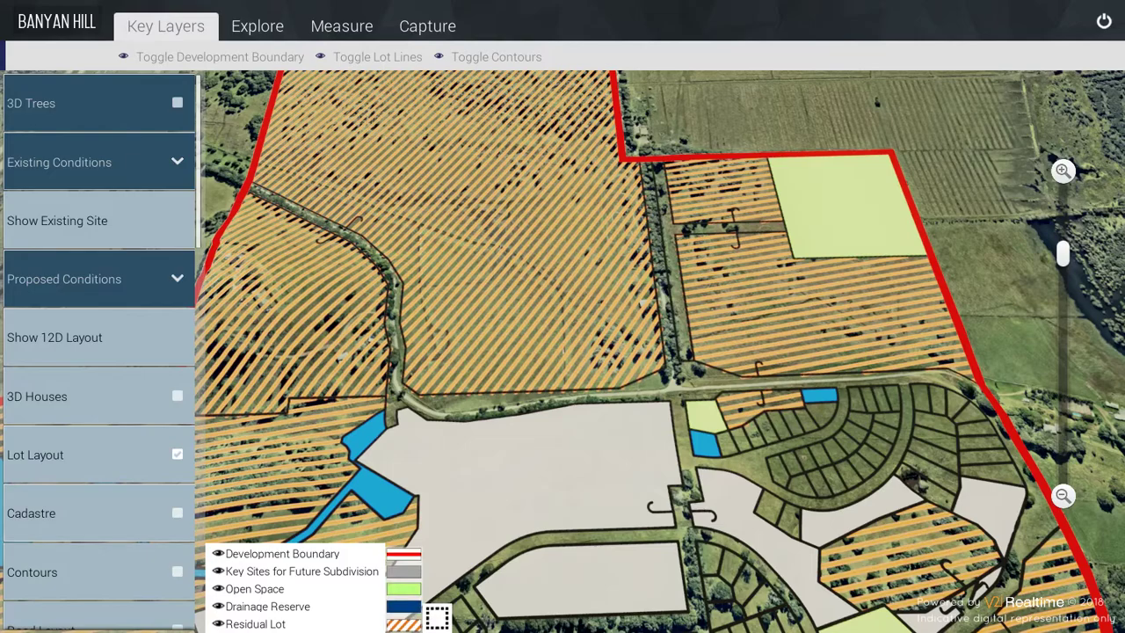
Step: Display the Cadastre layer with its Development Boundary and Existing Cadastral Boundary entries shown
{"action": "left_click", "coordinate": [177, 512]}
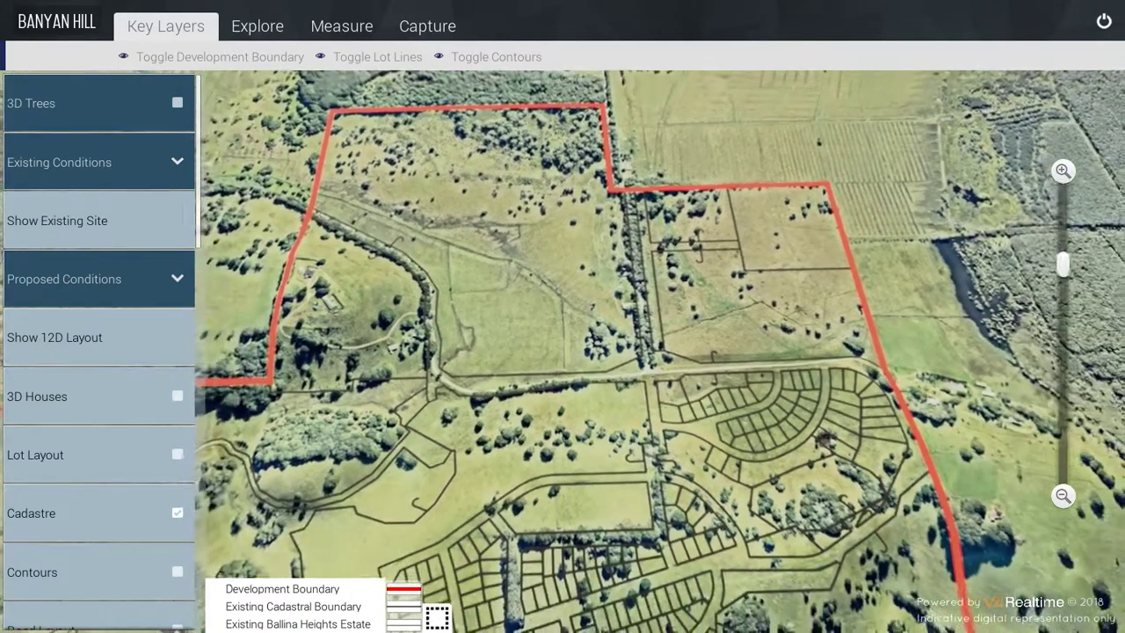
{"action": "left_click", "coordinate": [177, 513]}
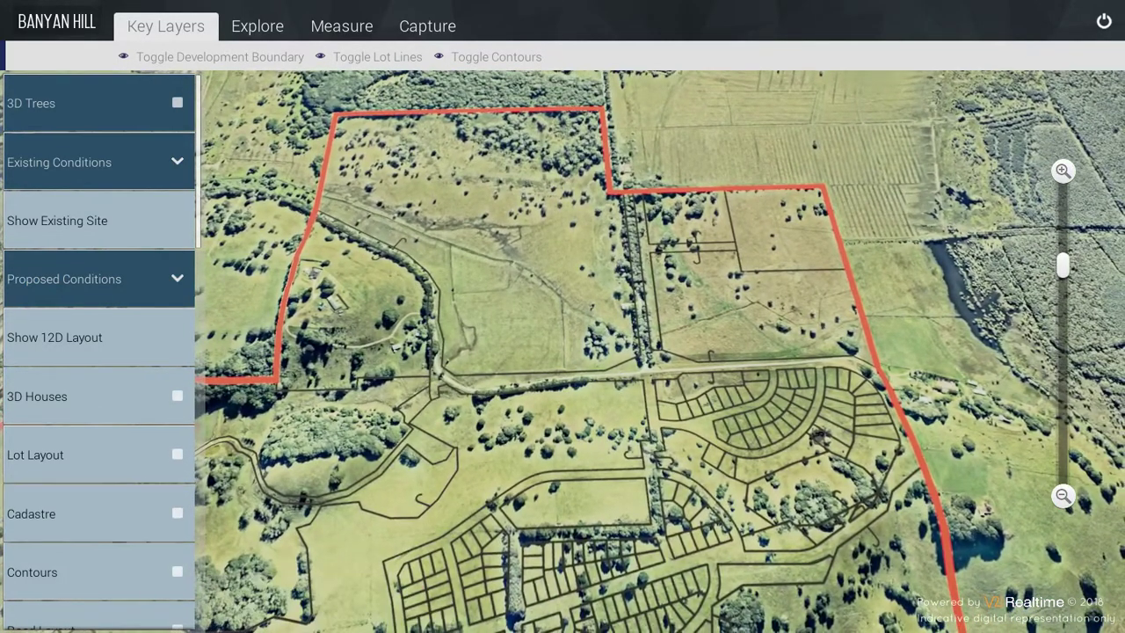
{"action": "left_click", "coordinate": [176, 513]}
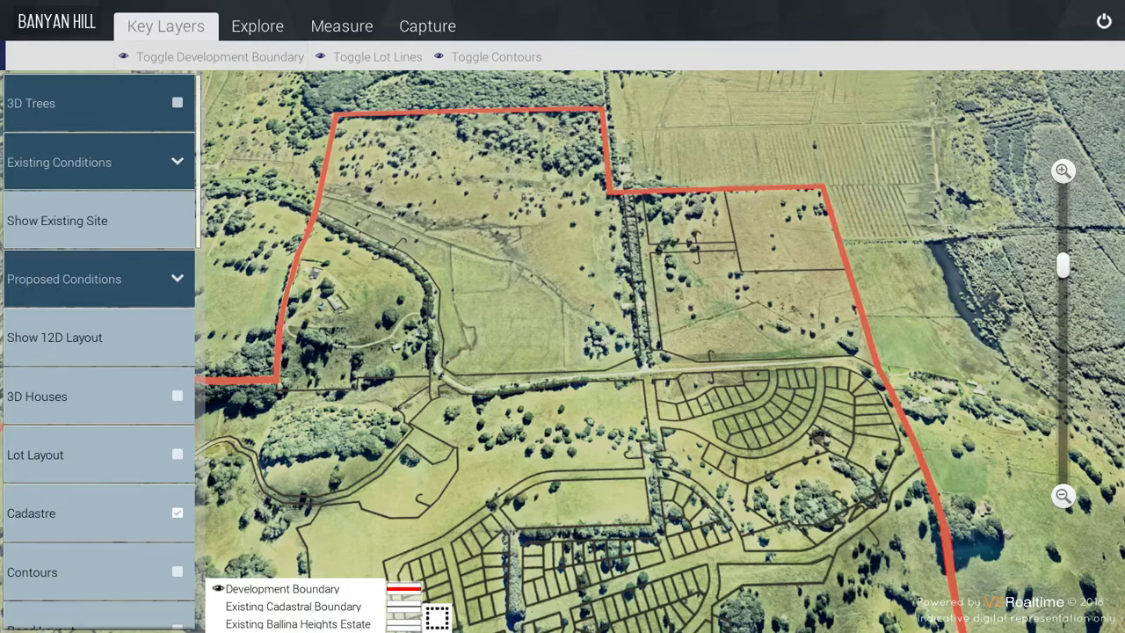
{"action": "left_click", "coordinate": [264, 588]}
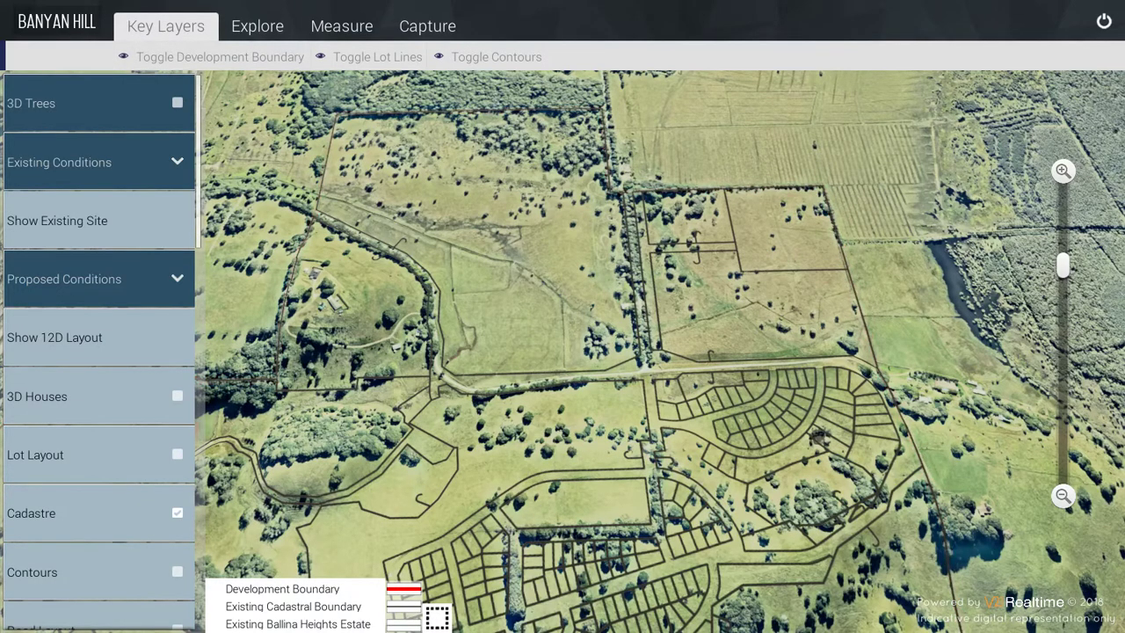
{"action": "left_click", "coordinate": [263, 588]}
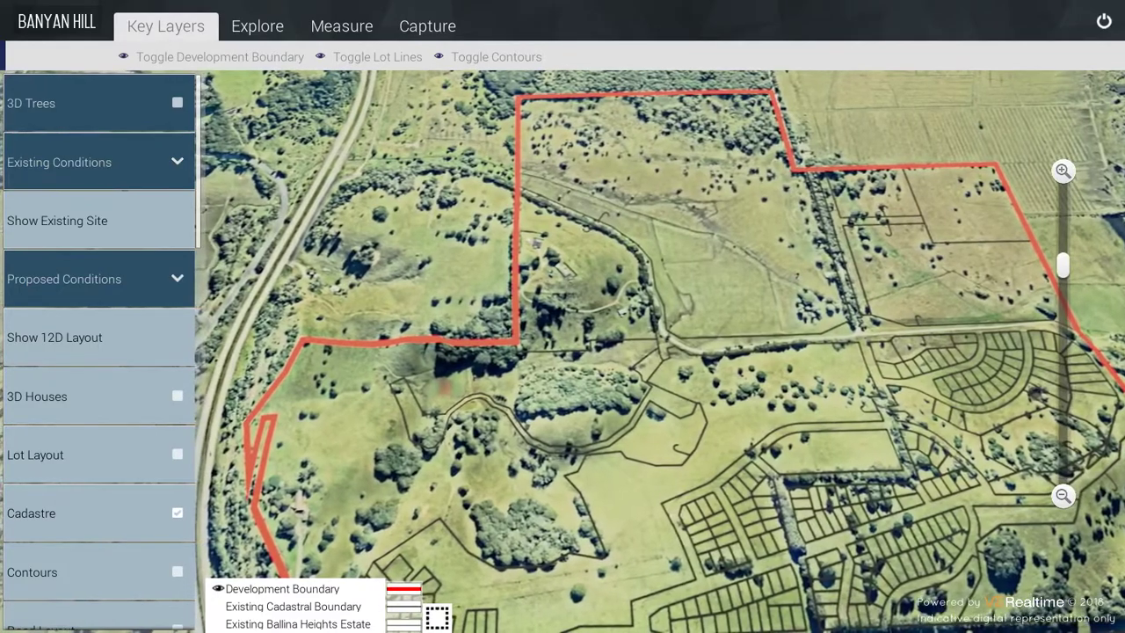
{"action": "left_click", "coordinate": [263, 605]}
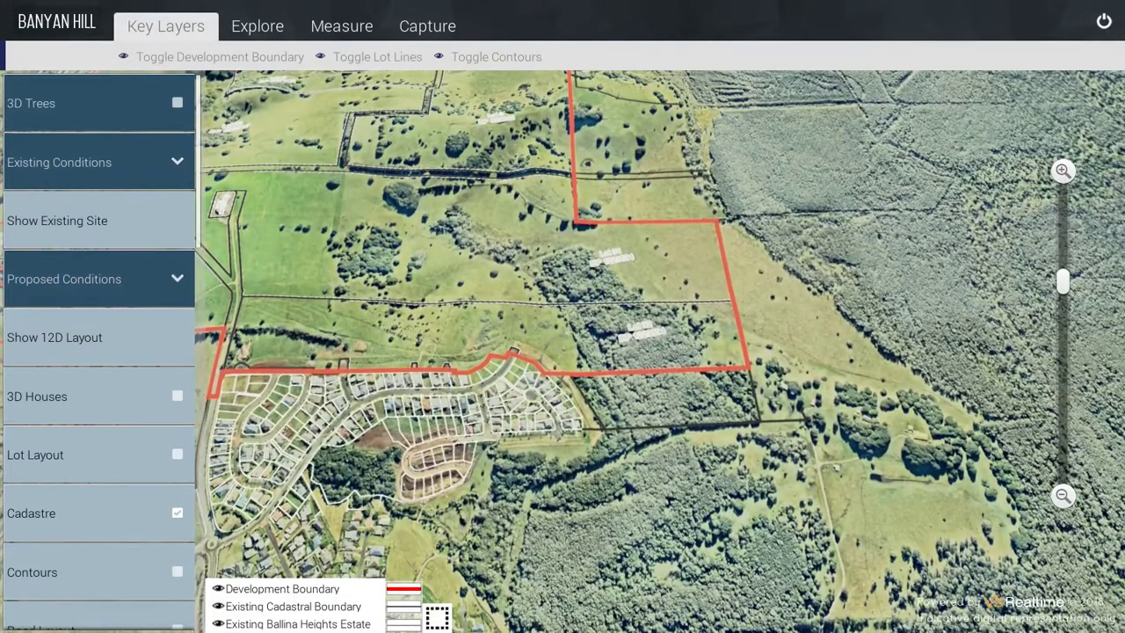
Step: Display the Contours layer and replace it with the Road Layout layer, showing the development boundary around it
{"action": "left_click", "coordinate": [177, 571]}
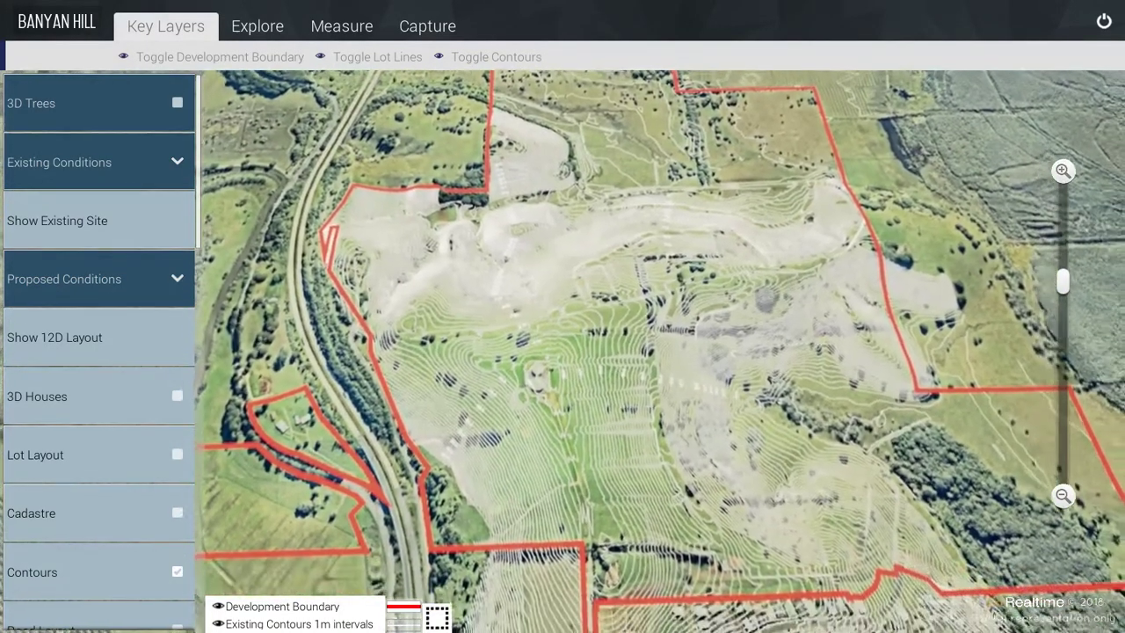
{"action": "scroll", "coordinate": [98, 351], "scroll_direction": "down", "scroll_amount": 4}
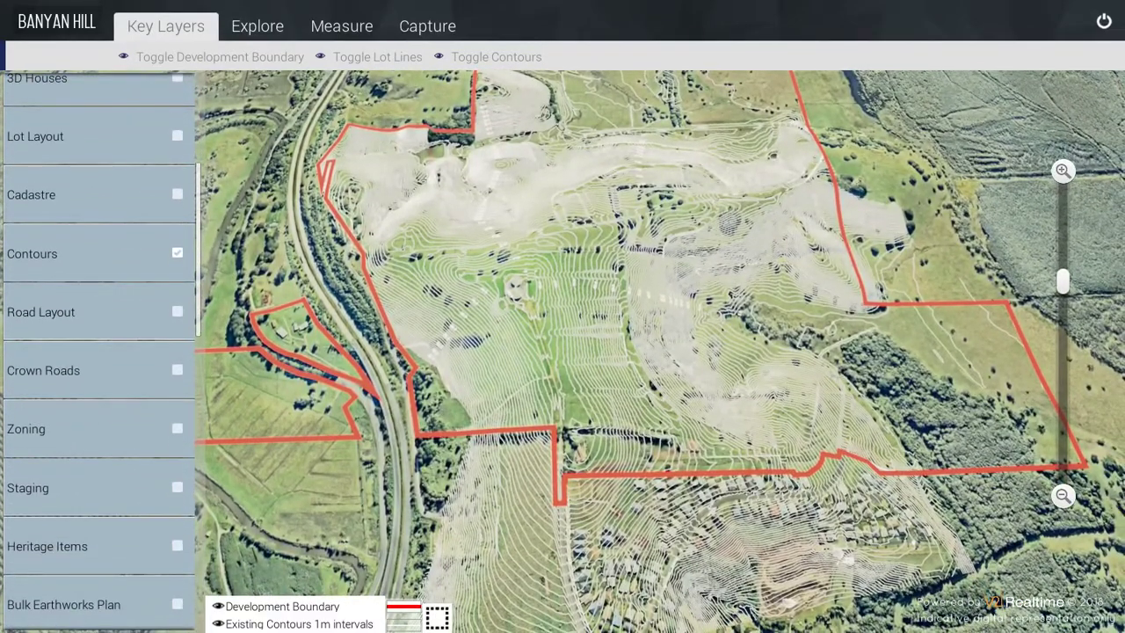
{"action": "left_click", "coordinate": [98, 311]}
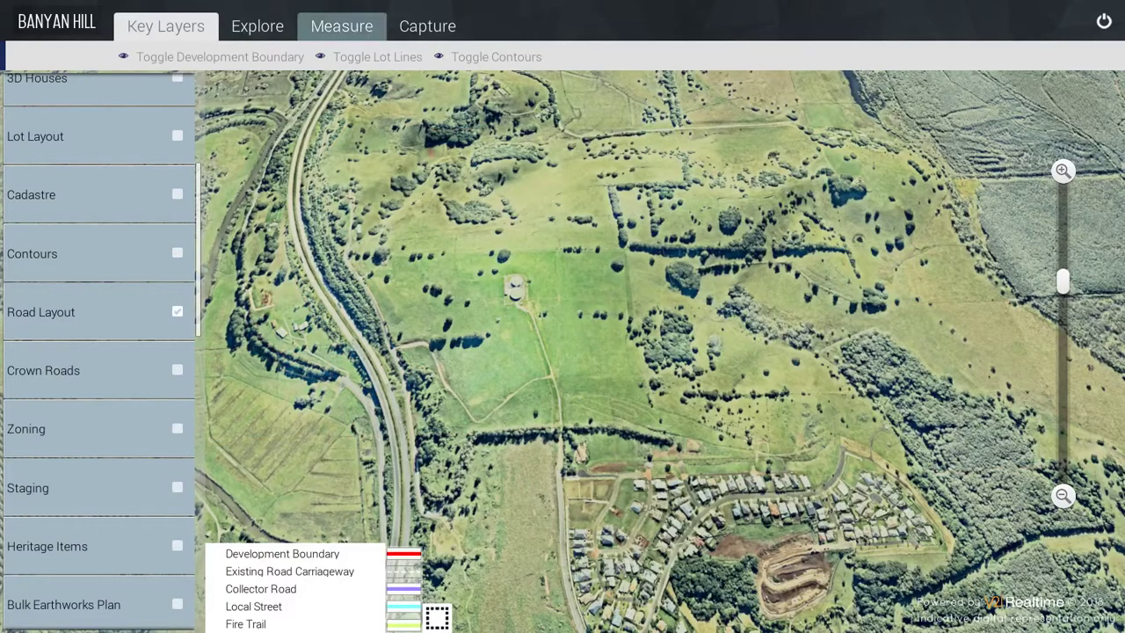
{"action": "left_click", "coordinate": [211, 56]}
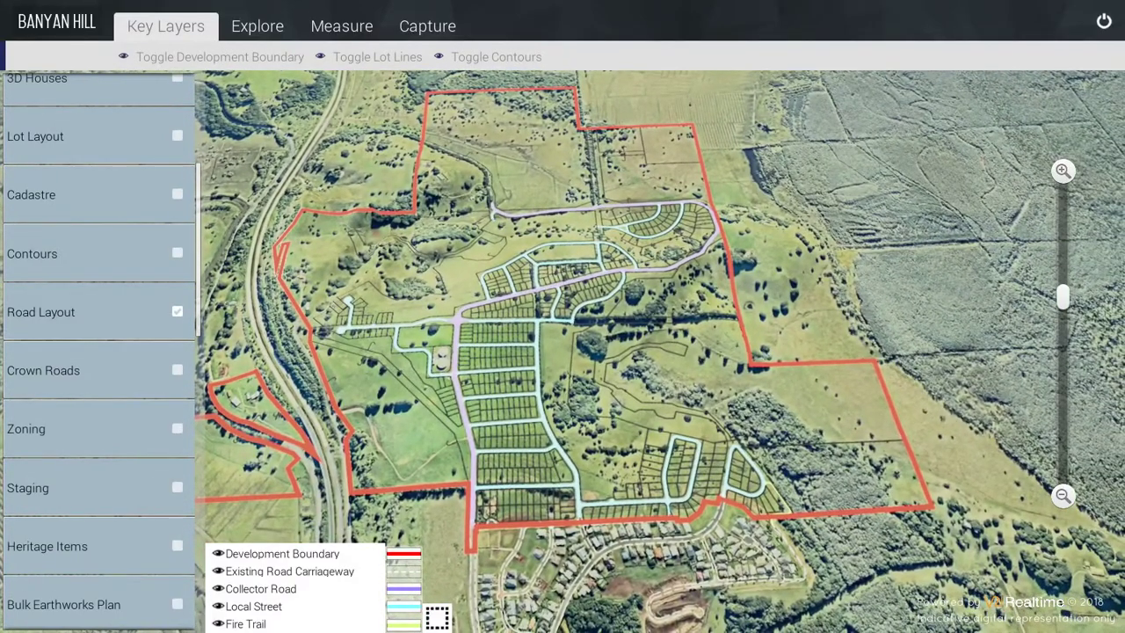
Step: Switch through the Crown Roads, Zoning, Staging, Heritage Items and Bulk Earthworks Plan overlays one after another
{"action": "left_click", "coordinate": [99, 370]}
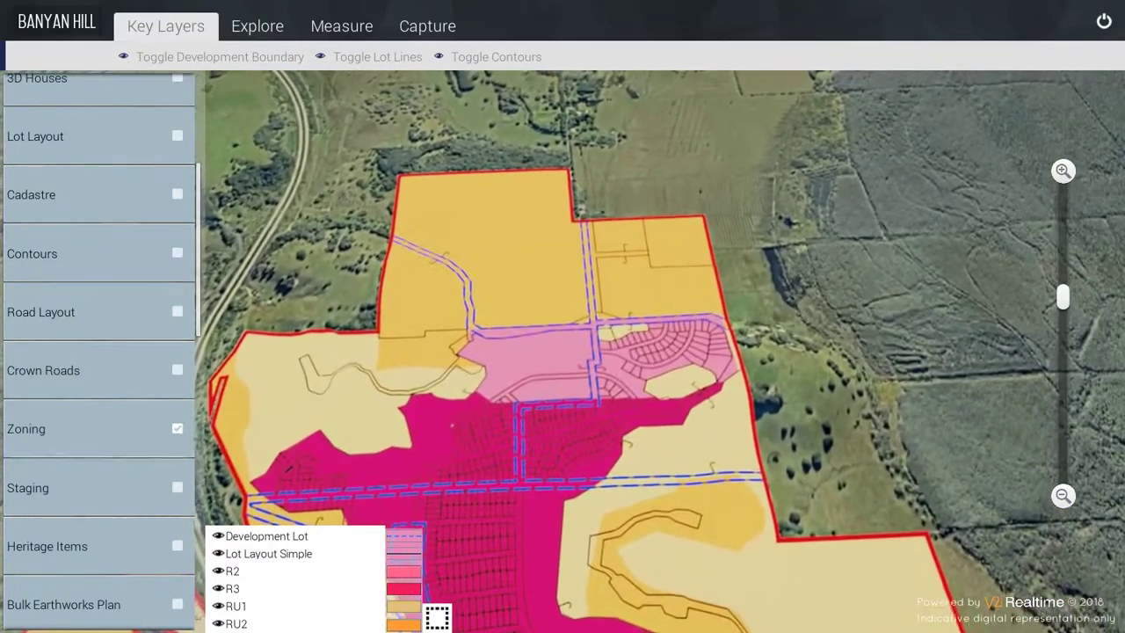
{"action": "left_click", "coordinate": [176, 487]}
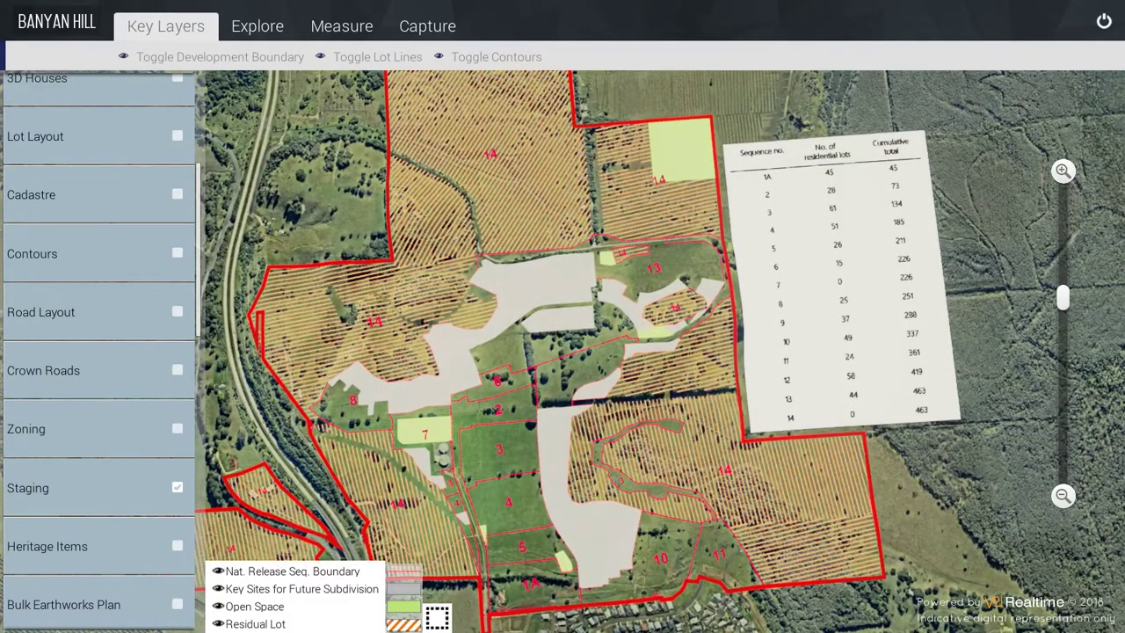
{"action": "left_click", "coordinate": [98, 546]}
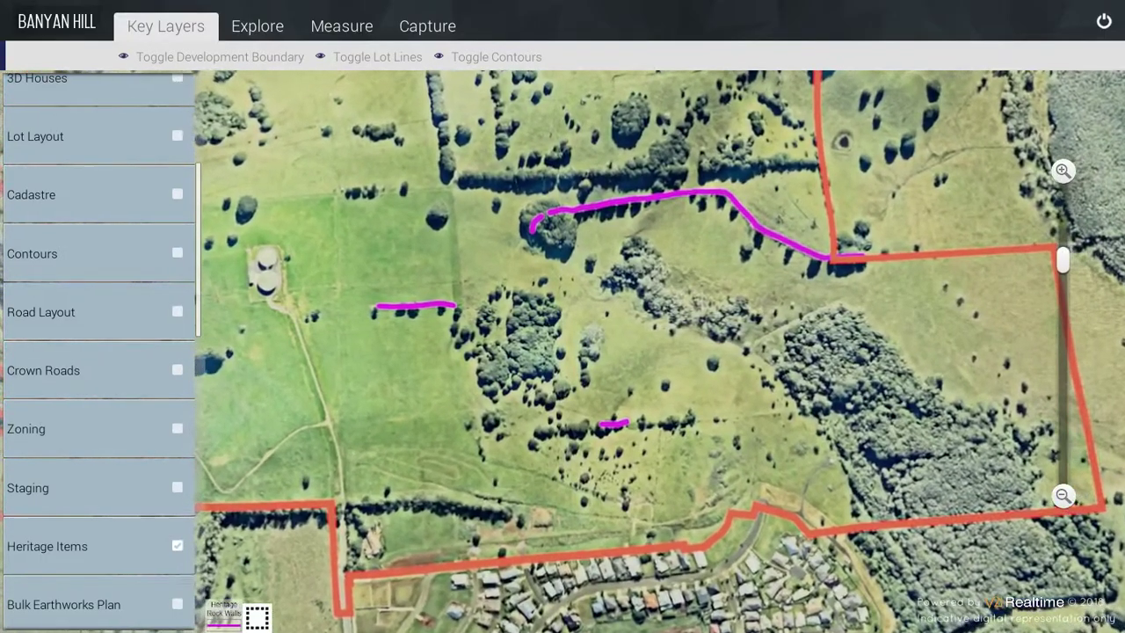
{"action": "left_click", "coordinate": [177, 604]}
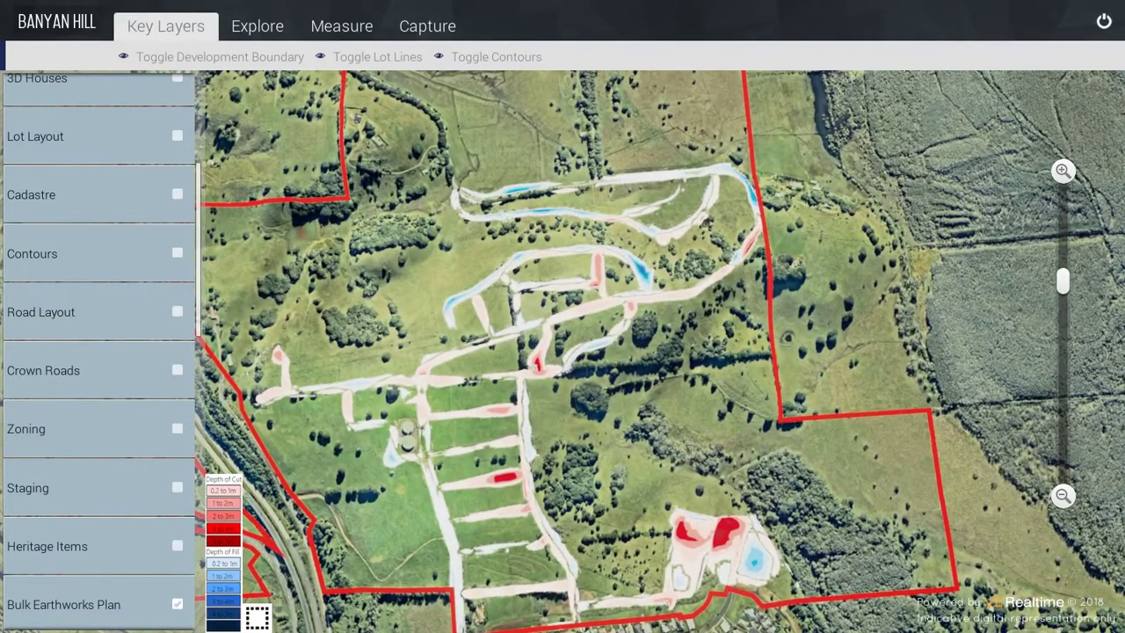
Step: Display the Steep Slopes layer with its Key Sites entry shown, and replace it with the Retaining Walls layer
{"action": "scroll", "coordinate": [99, 351], "scroll_direction": "down", "scroll_amount": 4}
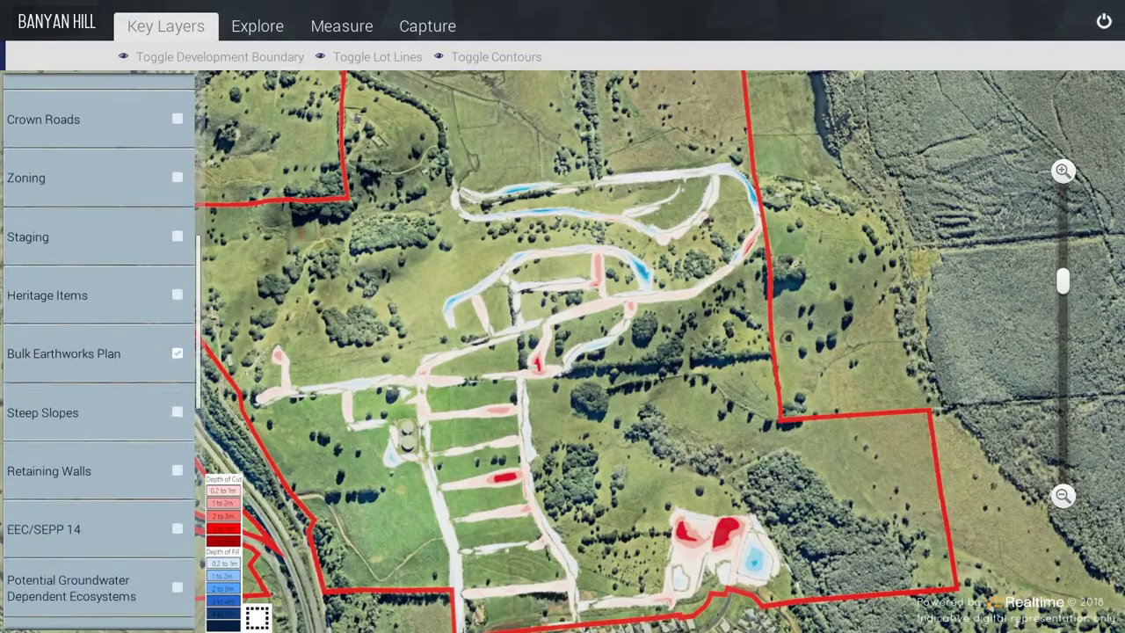
{"action": "left_click", "coordinate": [176, 307]}
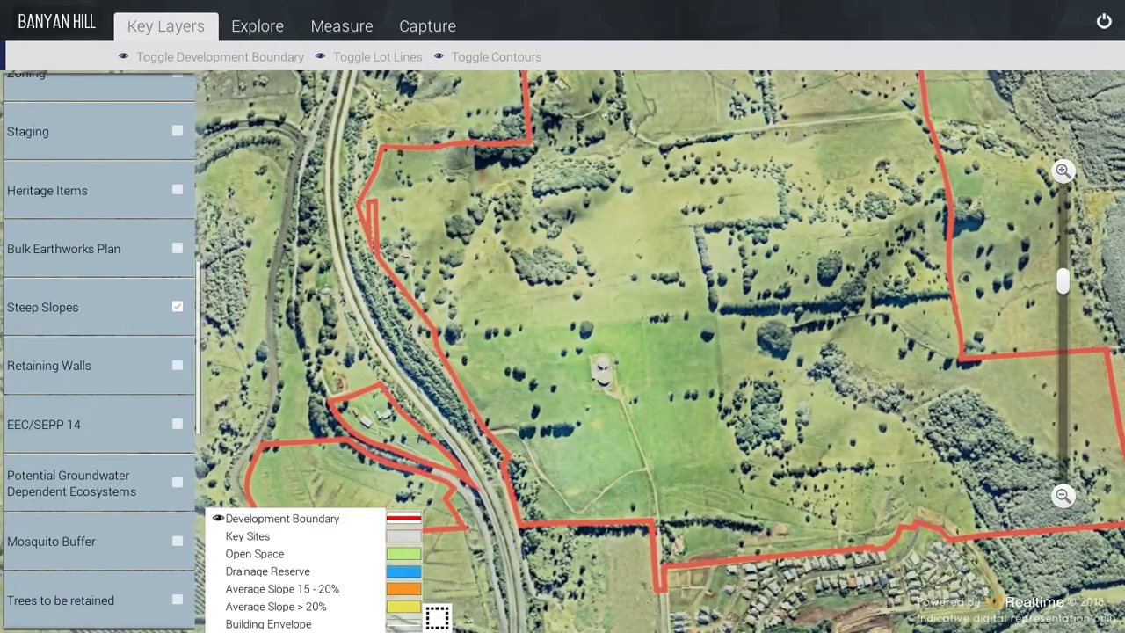
{"action": "left_click", "coordinate": [248, 536]}
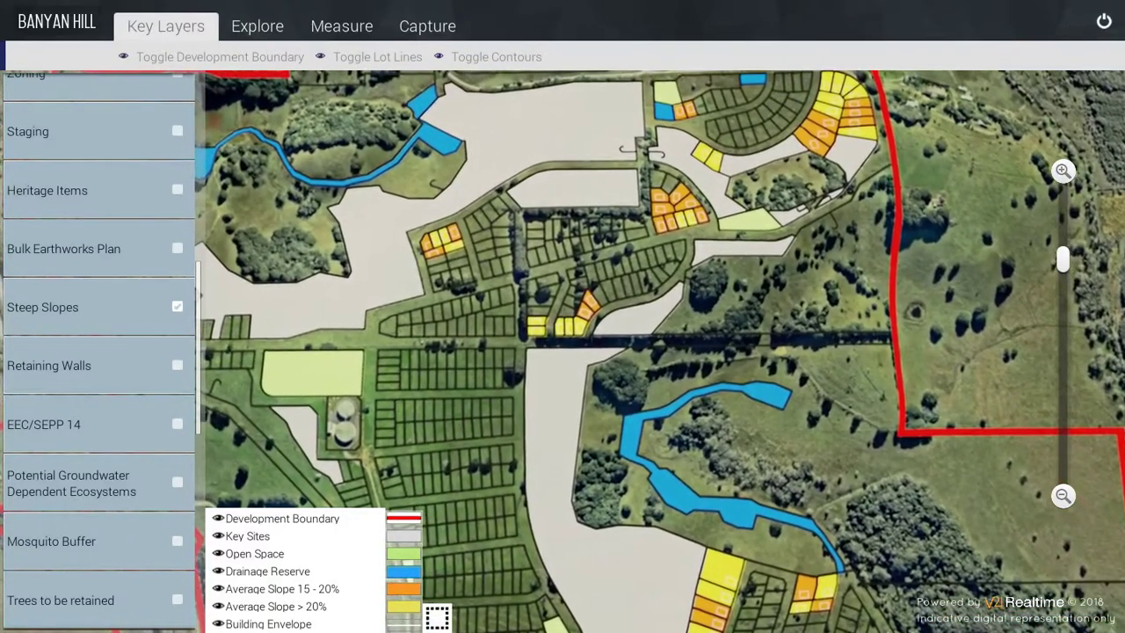
{"action": "left_click", "coordinate": [177, 365]}
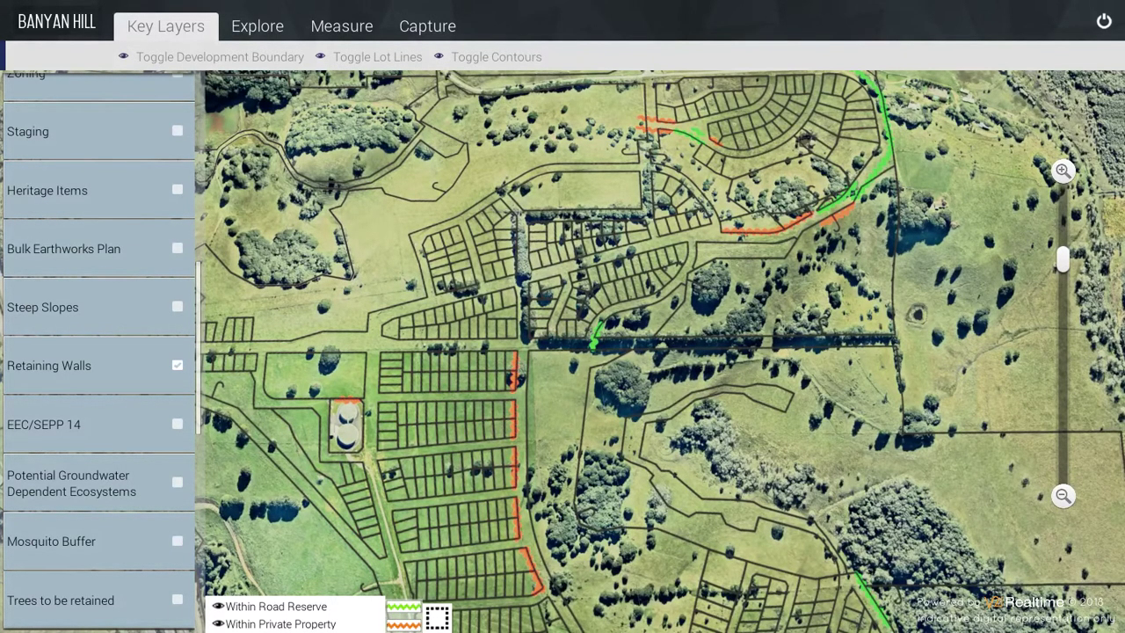
Step: Display the EEC/SEPP 14 layer without lot lines, showing its three wetland and swamp entries and both lowland rainforest entries
{"action": "left_click", "coordinate": [176, 424]}
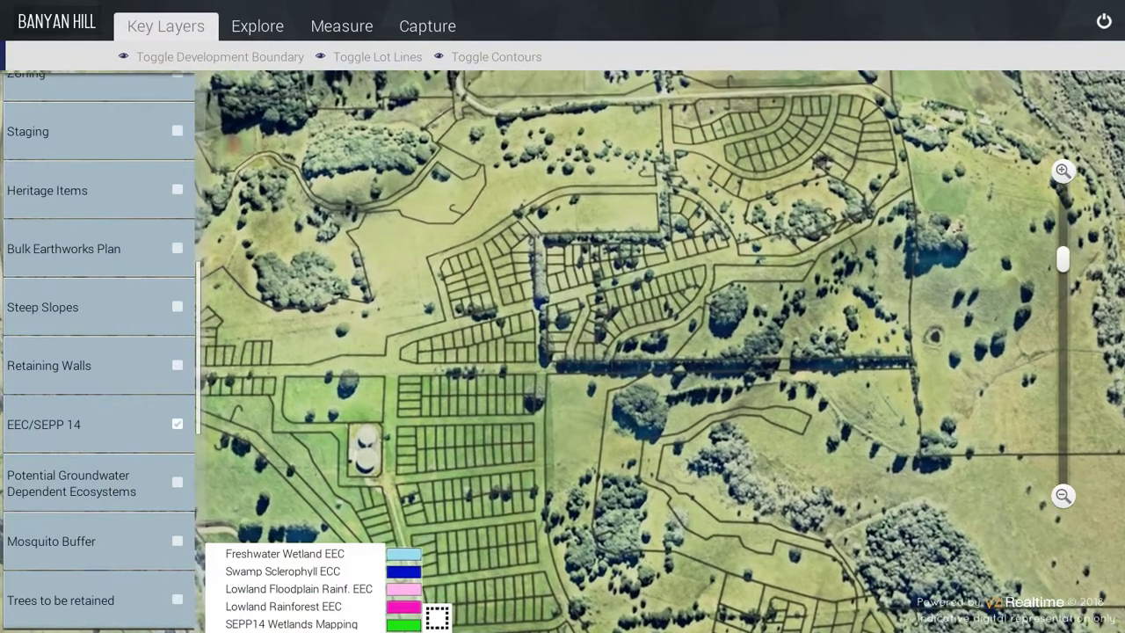
{"action": "left_click", "coordinate": [285, 554]}
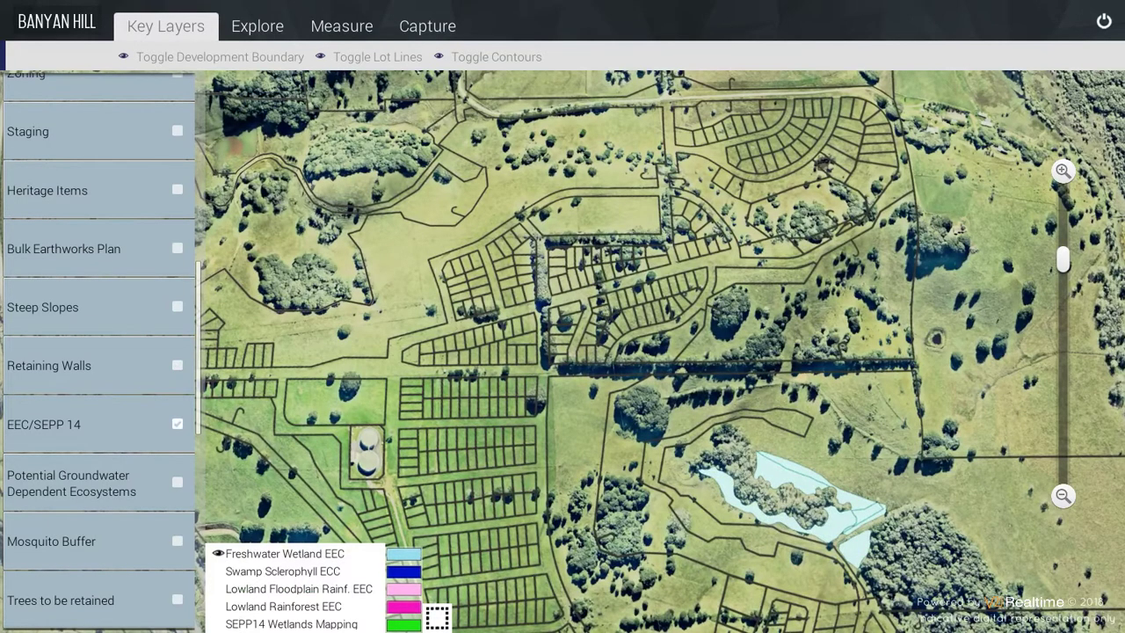
{"action": "left_click", "coordinate": [377, 56]}
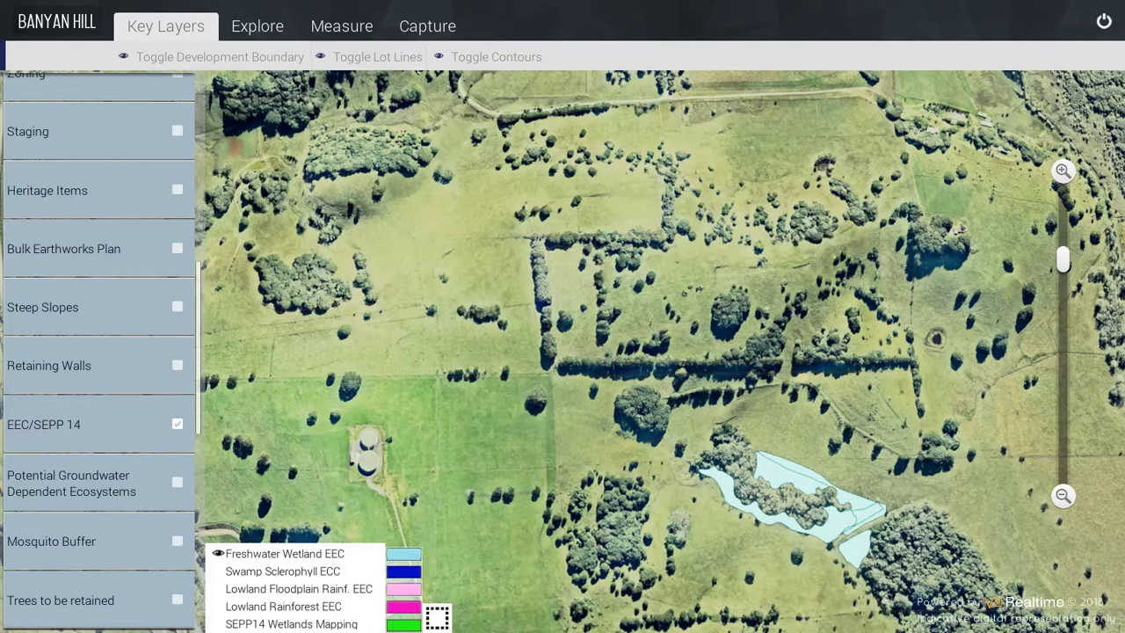
{"action": "left_click", "coordinate": [282, 571]}
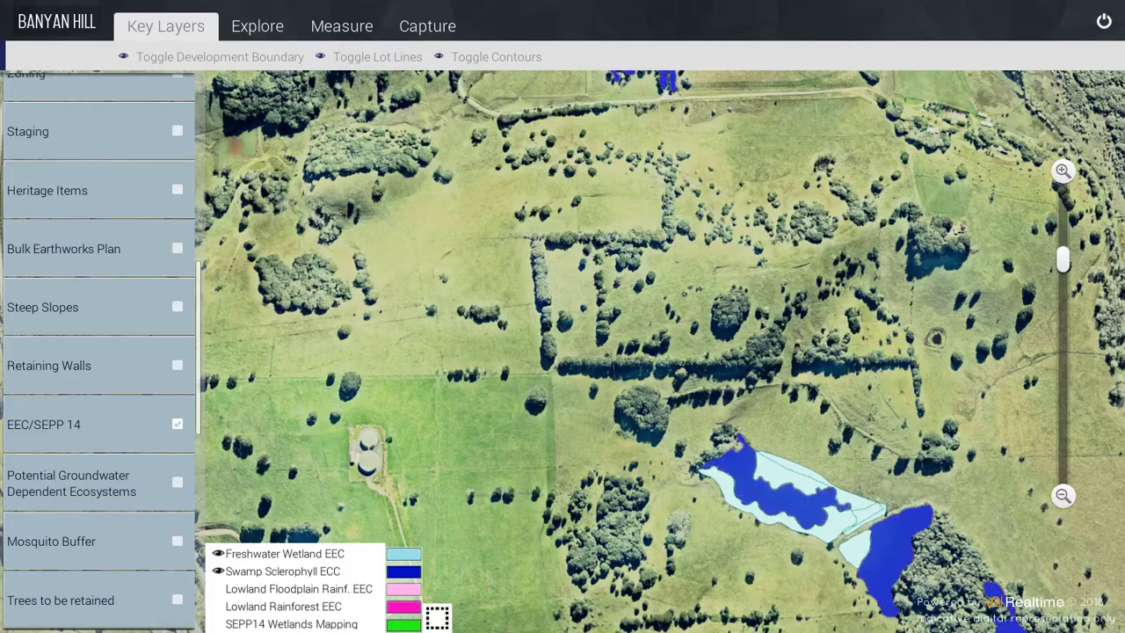
{"action": "left_click", "coordinate": [299, 588]}
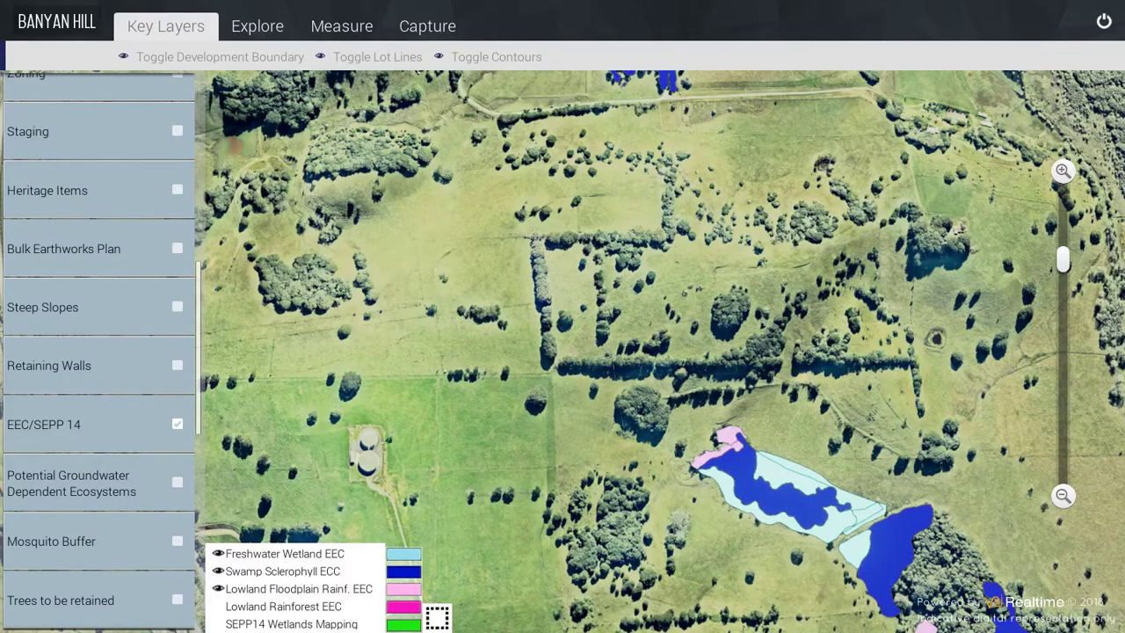
{"action": "left_click", "coordinate": [283, 605]}
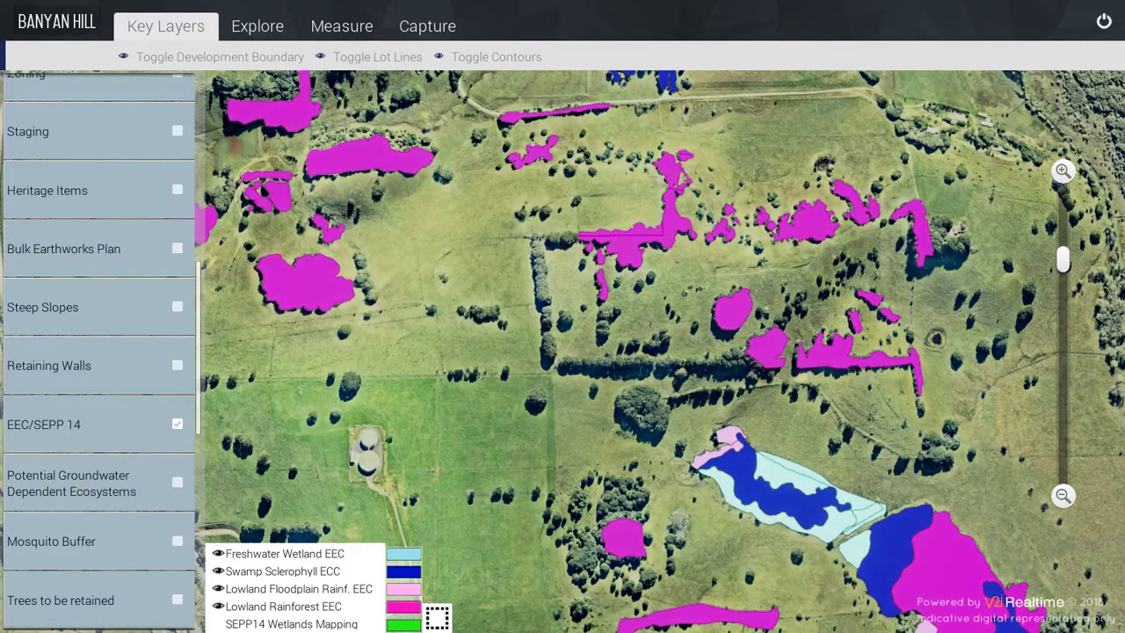
{"action": "left_click", "coordinate": [291, 623]}
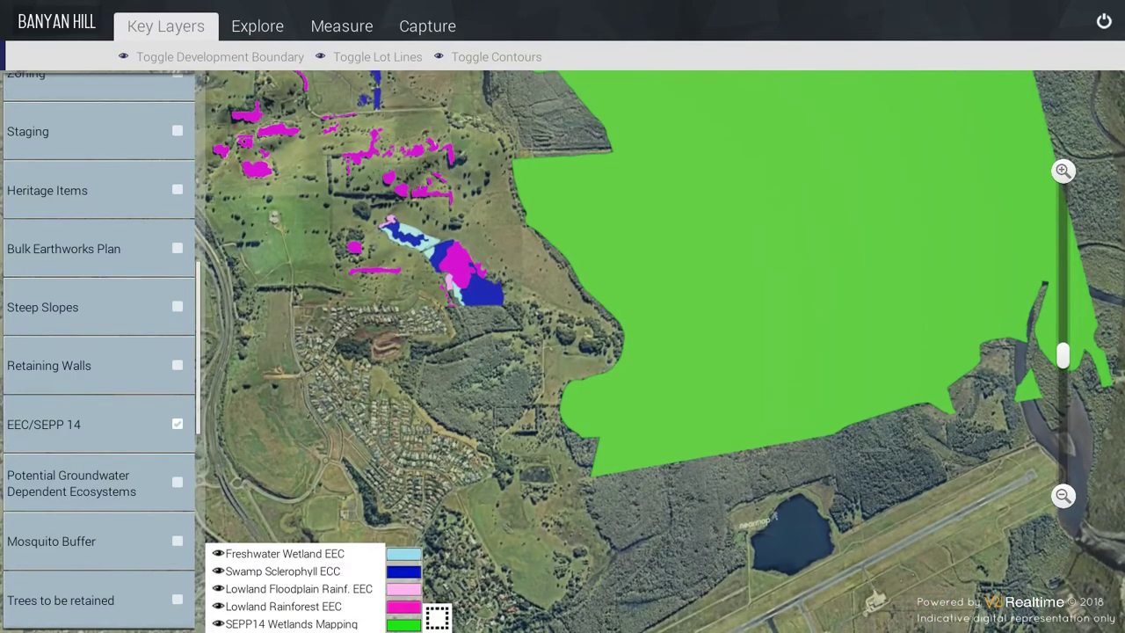
Step: Display the Potential Groundwater Dependent Ecosystems layer and toggle the lot lines over it to compare both views
{"action": "left_click", "coordinate": [98, 483]}
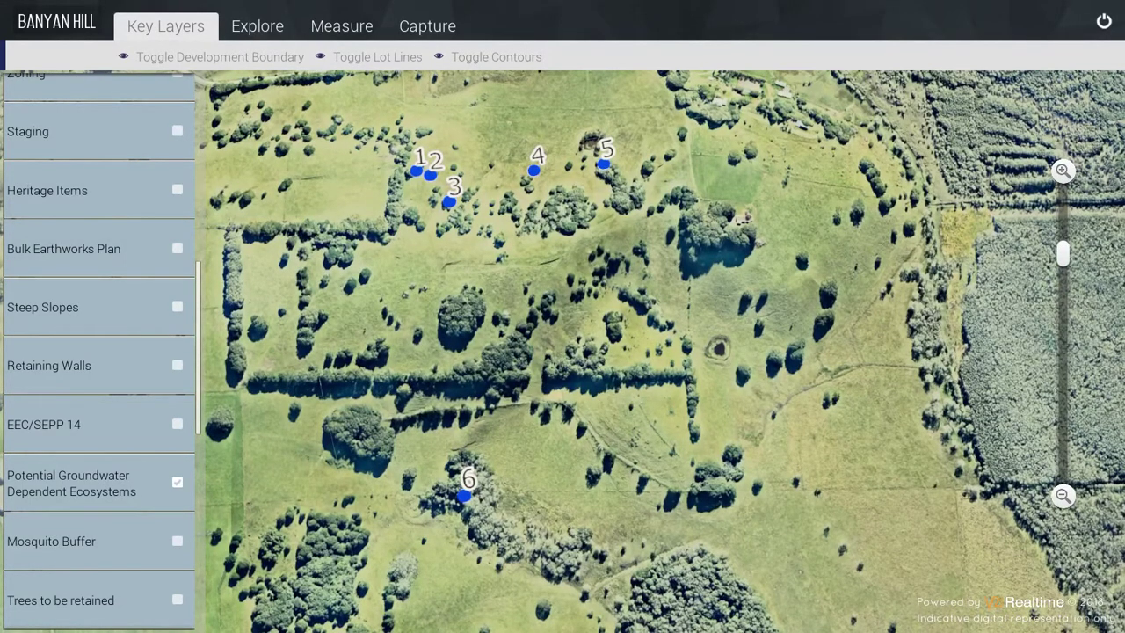
{"action": "left_click", "coordinate": [369, 56]}
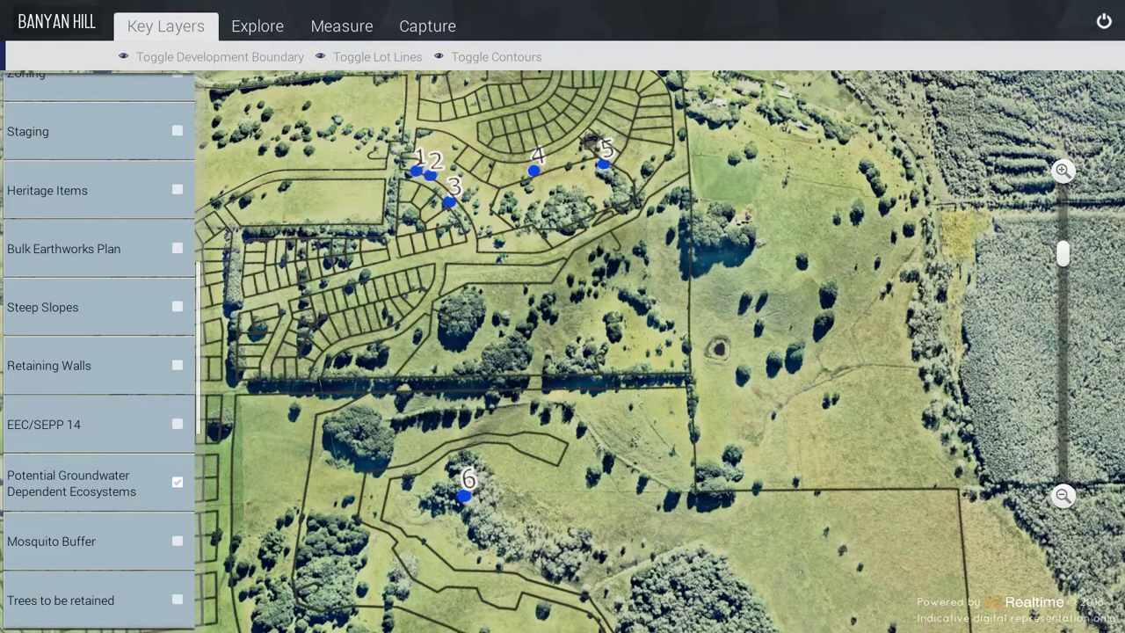
{"action": "left_click", "coordinate": [370, 56]}
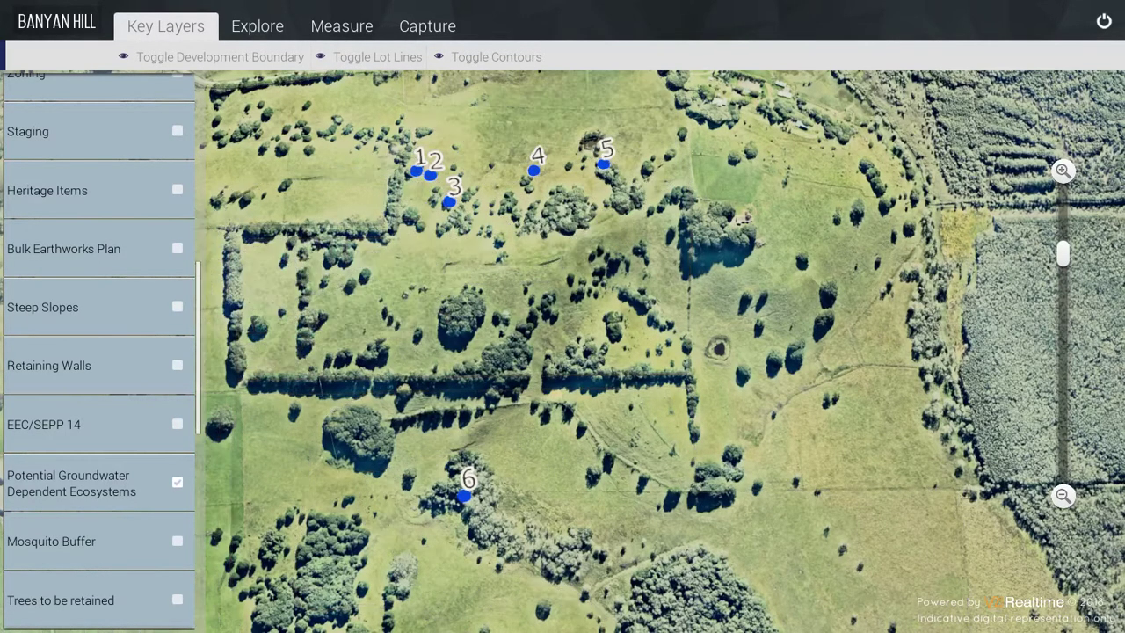
{"action": "left_click", "coordinate": [369, 57]}
{"action": "left_click", "coordinate": [369, 56]}
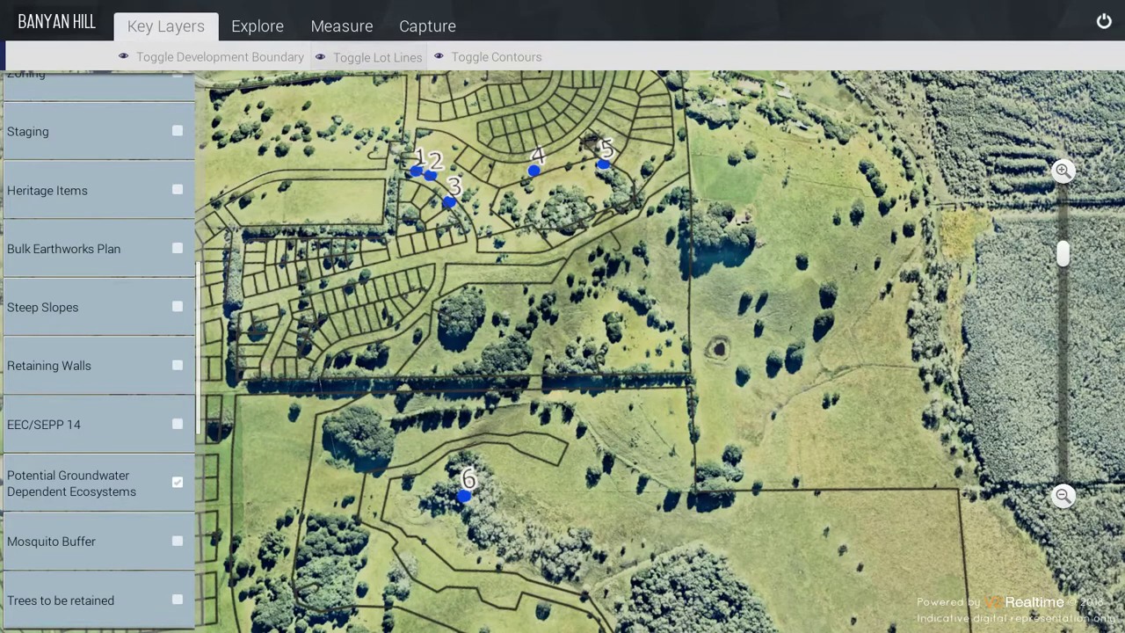
Step: Display the Mosquito Buffer layer over the site
{"action": "left_click", "coordinate": [99, 540]}
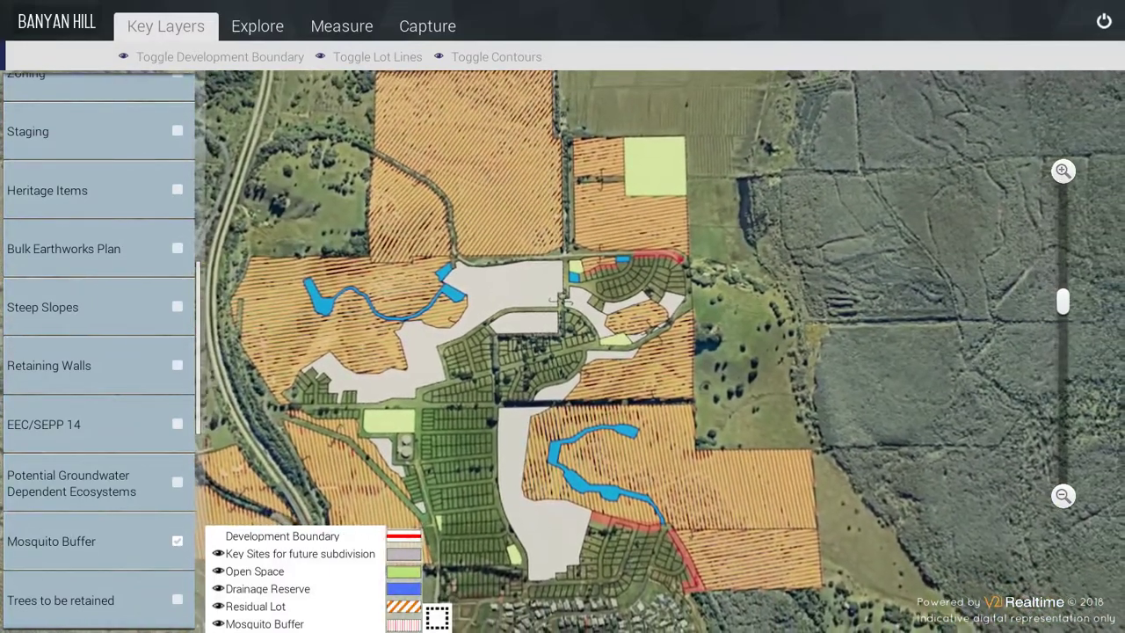
Step: Replace the Mosquito Buffer layer with the Trees to be retained layer
{"action": "scroll", "coordinate": [100, 349], "scroll_direction": "down", "scroll_amount": 3}
{"action": "left_click", "coordinate": [177, 260]}
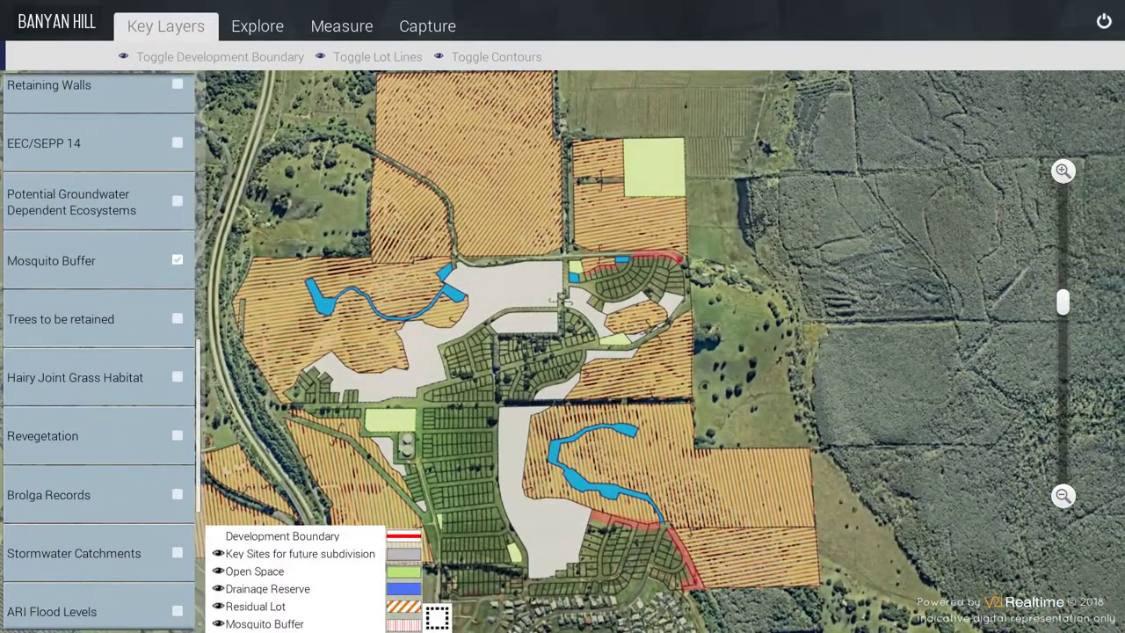
{"action": "left_click", "coordinate": [176, 318]}
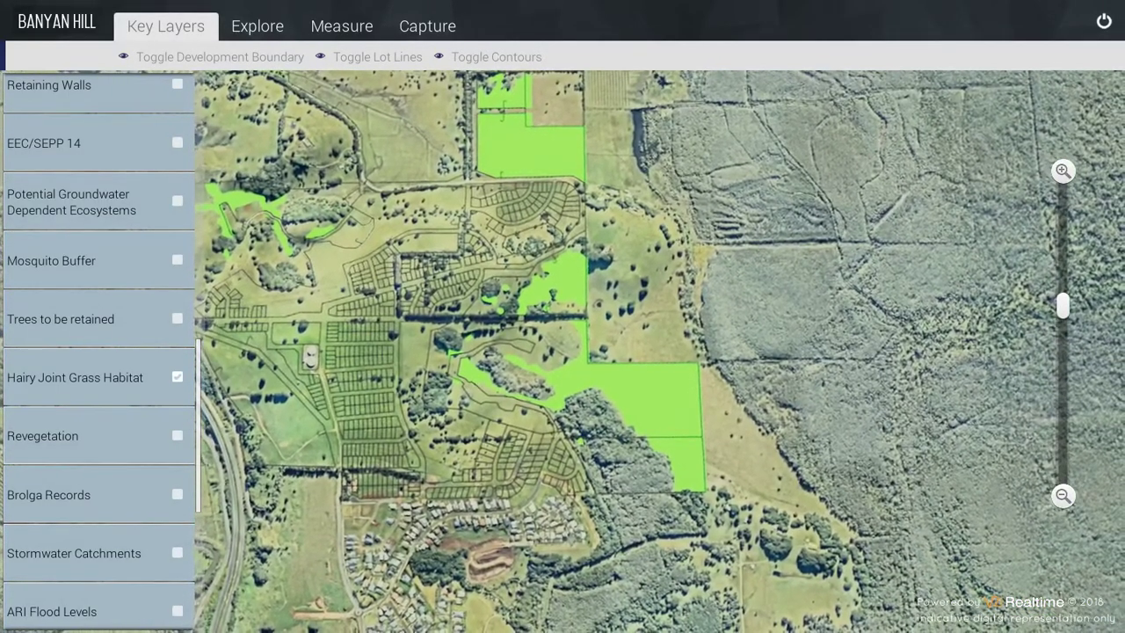
Step: Display the Revegetation layer with its Freshwater Wetland, both Lowland Rainforest and both Swamp Sclerophyll Forest entries shown
{"action": "left_click", "coordinate": [177, 435]}
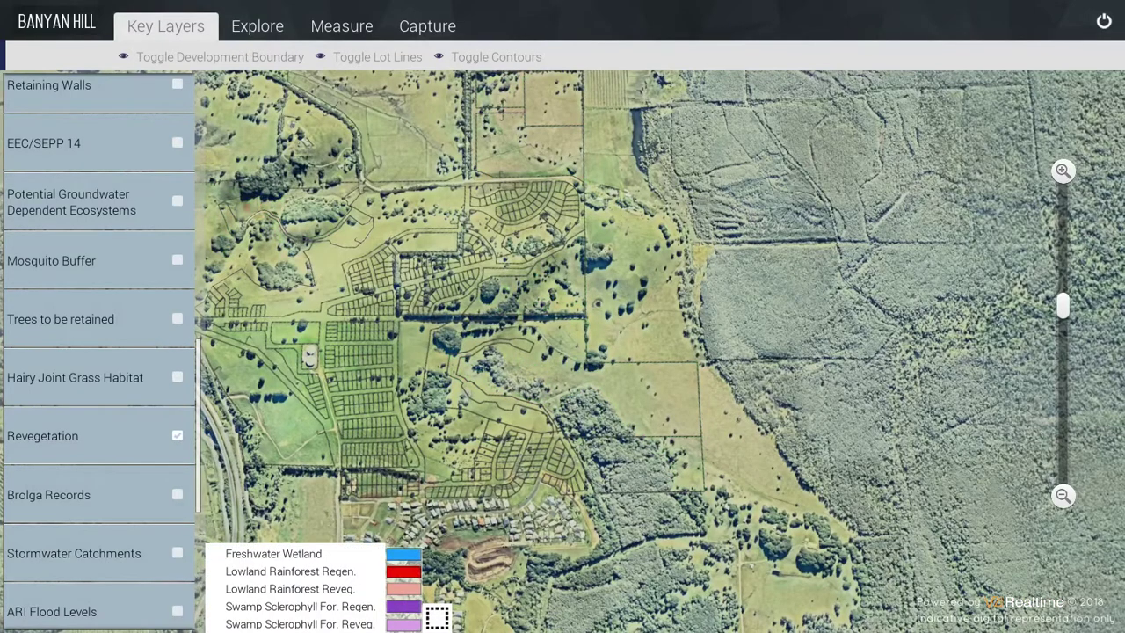
{"action": "left_click", "coordinate": [273, 554]}
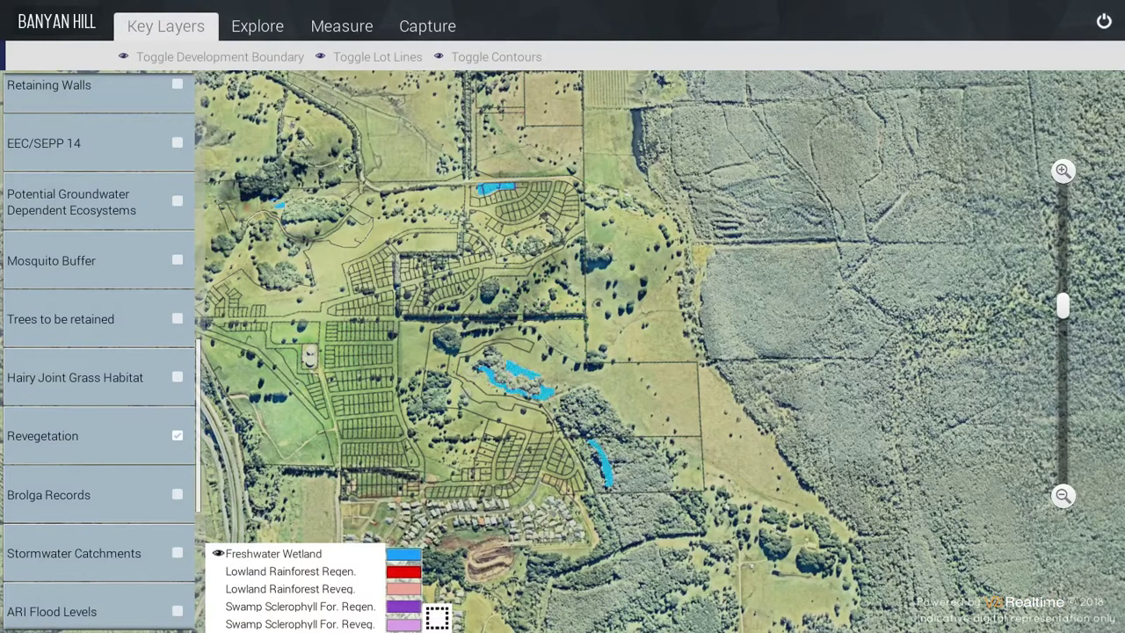
{"action": "left_click", "coordinate": [290, 570]}
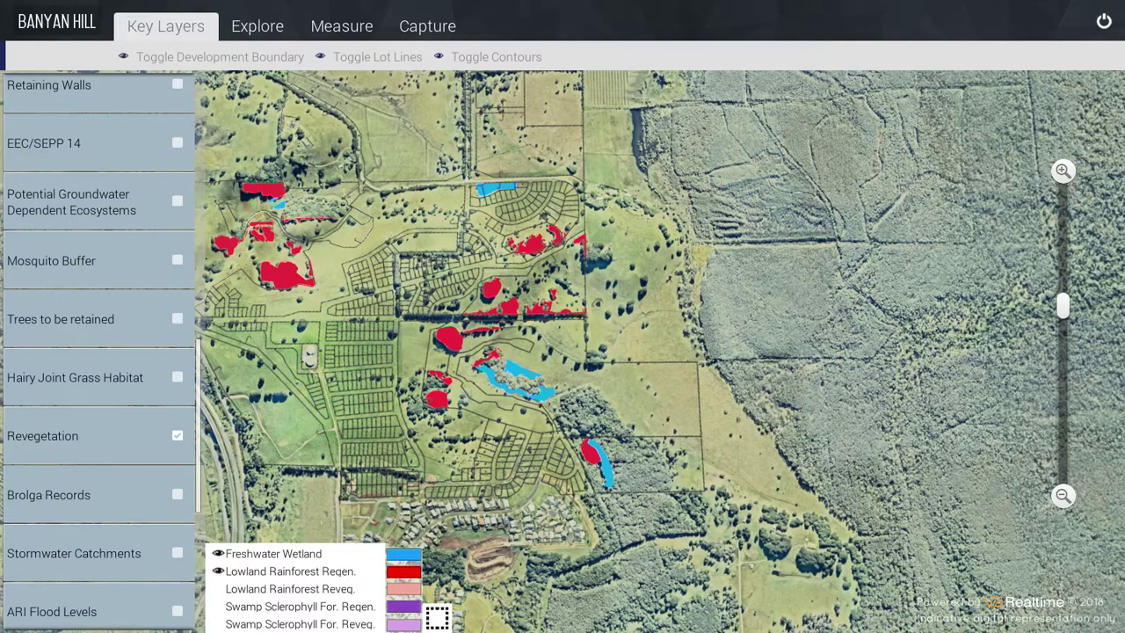
{"action": "left_click", "coordinate": [290, 588]}
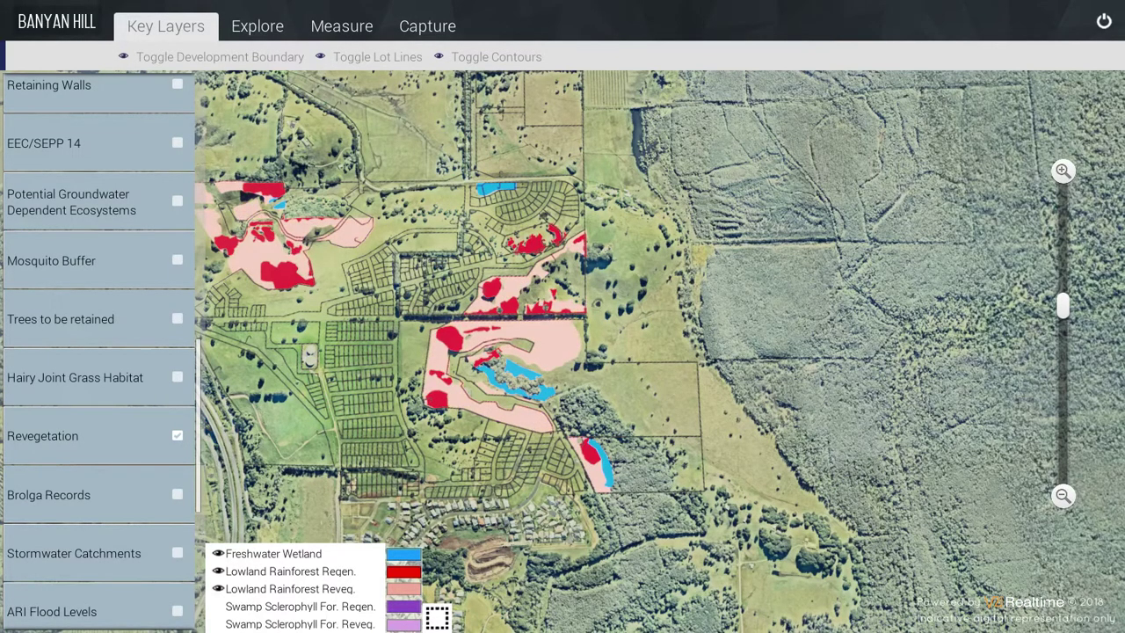
{"action": "left_click", "coordinate": [290, 605]}
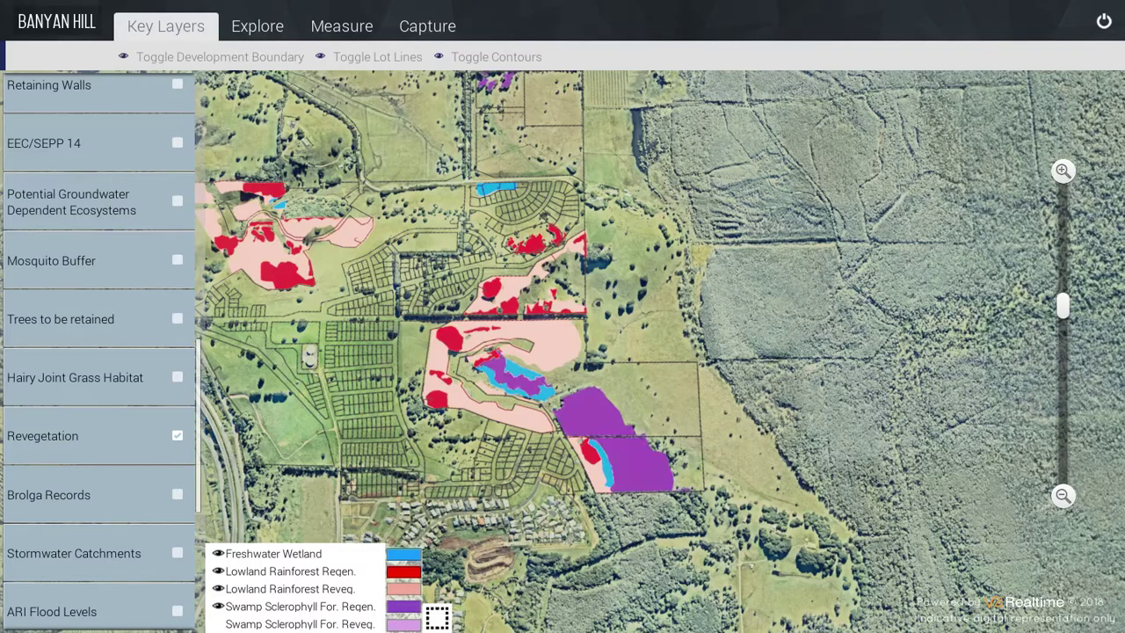
{"action": "left_click", "coordinate": [290, 623]}
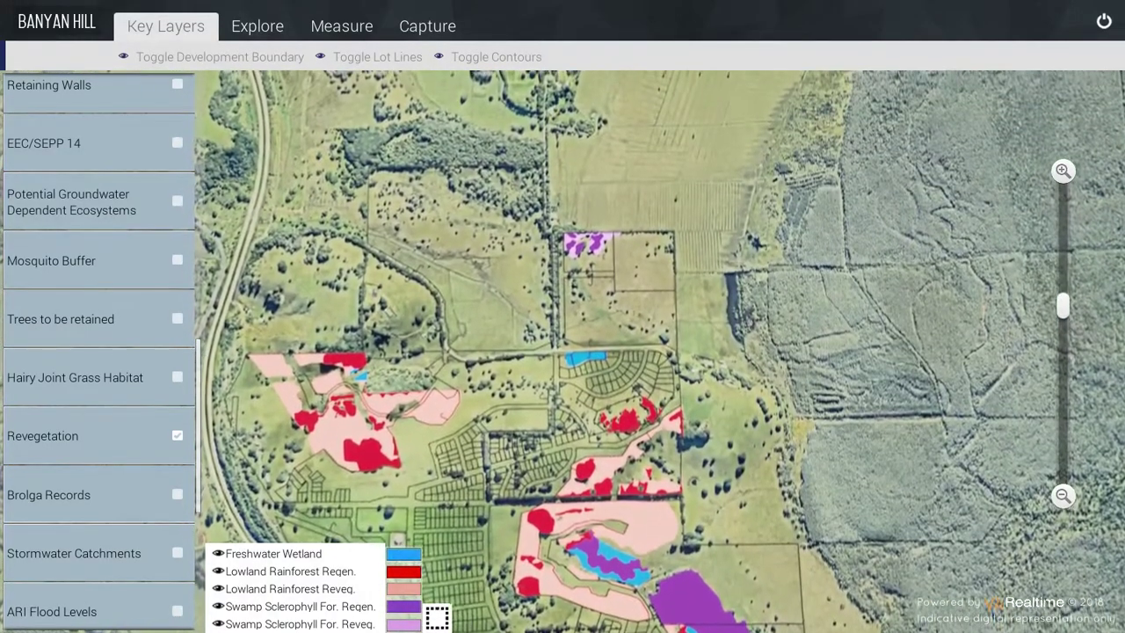
Step: Display the Brolga Records layer, and proceed to the Legal Points of Discharge layer with a close view of the site
{"action": "left_click", "coordinate": [178, 493]}
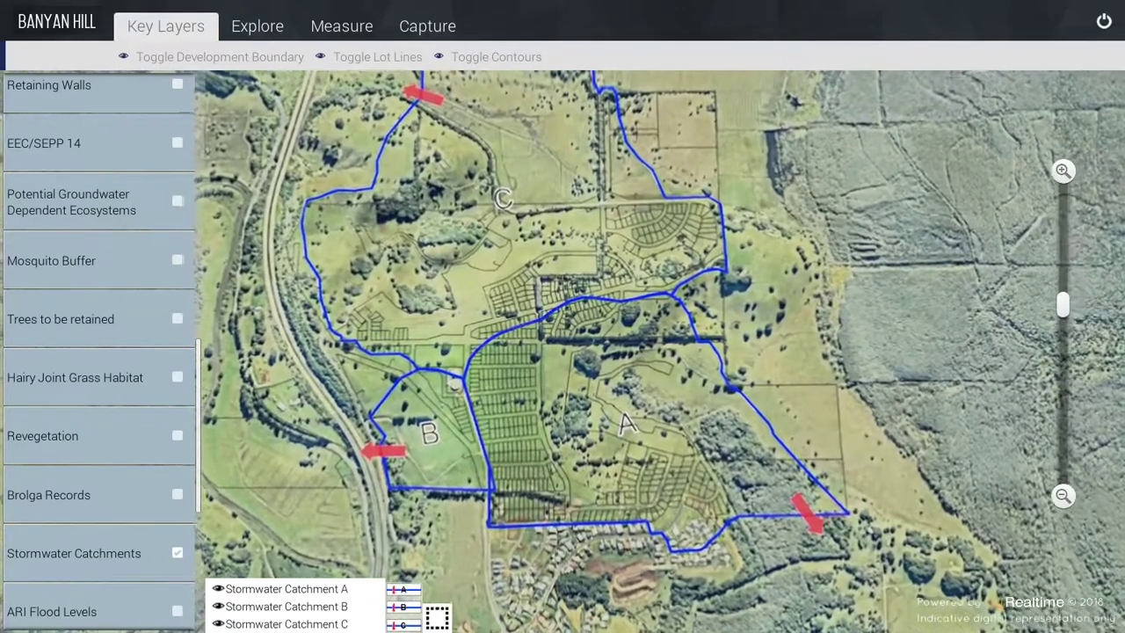
{"action": "scroll", "coordinate": [98, 352], "scroll_direction": "down", "scroll_amount": 3}
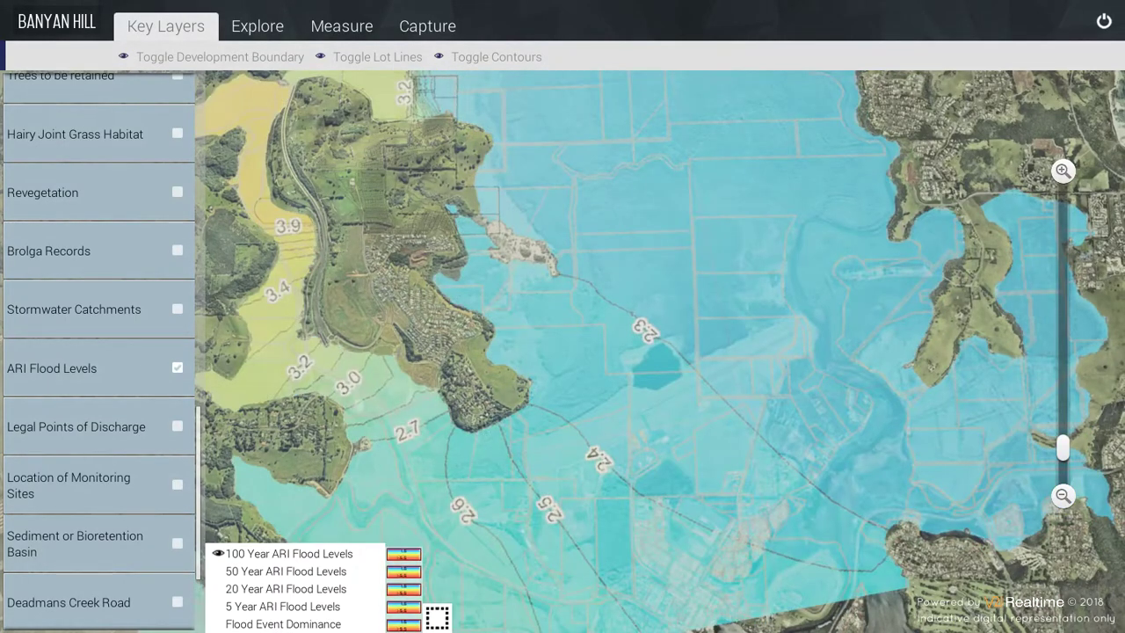
{"action": "left_click", "coordinate": [98, 426]}
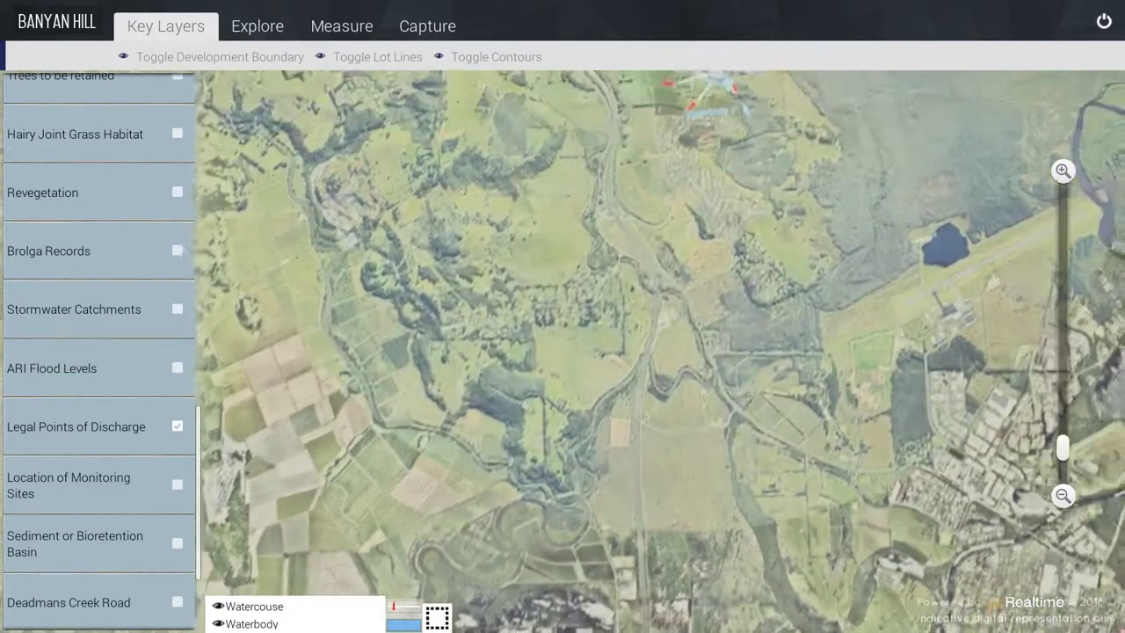
{"action": "scroll", "coordinate": [722, 220], "scroll_direction": "up", "scroll_amount": 3}
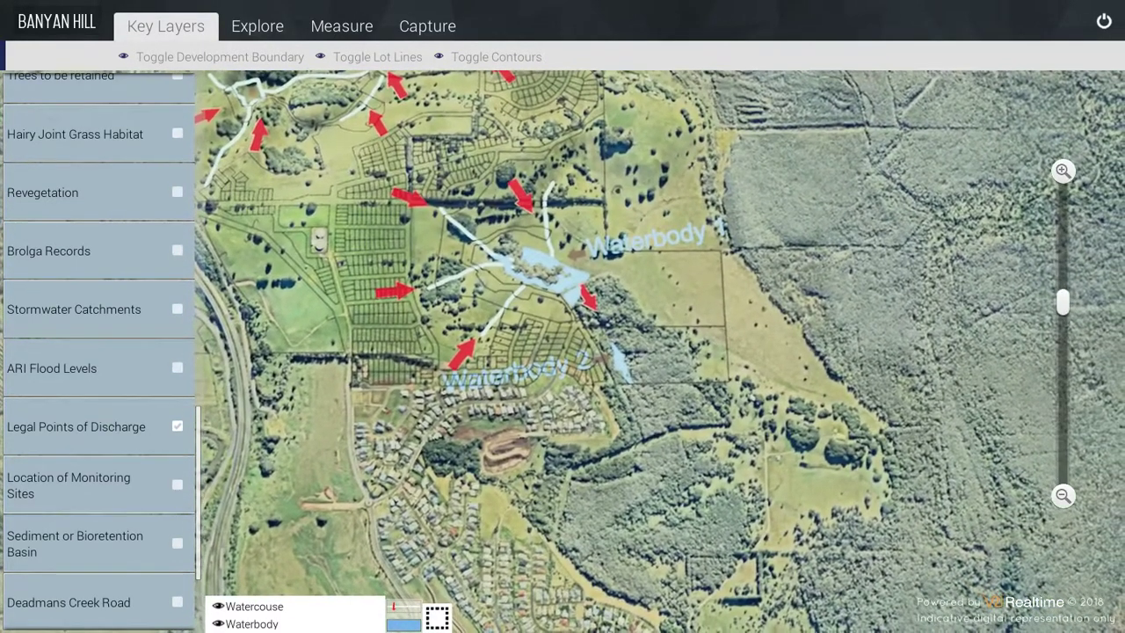
Step: Display the Location of Monitoring Sites layer, and replace it with the Sediment or Bioretention Basin layer
{"action": "left_click", "coordinate": [177, 484]}
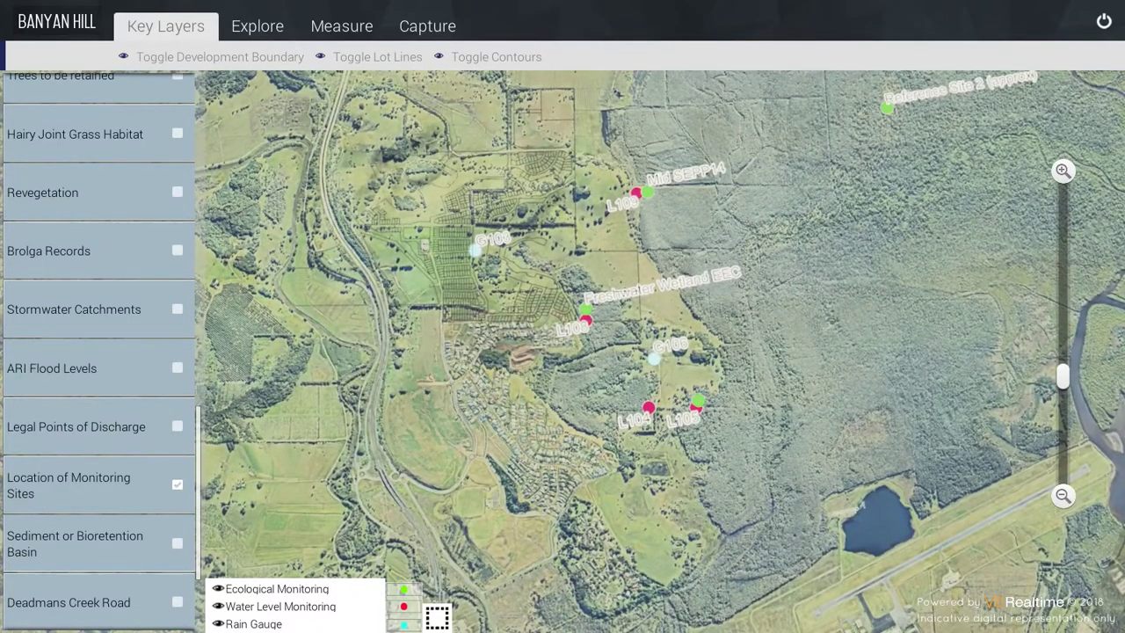
{"action": "left_click", "coordinate": [177, 543]}
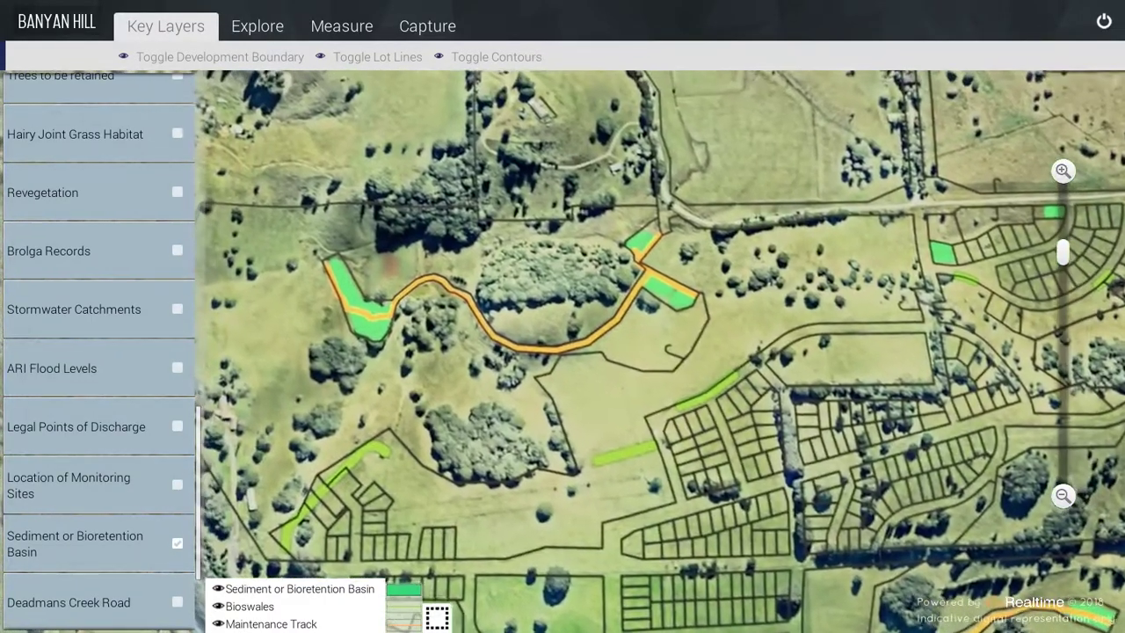
Step: Display the Deadmans Creek Road, Location of downstream property owners and North Creek Catchment layers one after another
{"action": "scroll", "coordinate": [99, 350], "scroll_direction": "down", "scroll_amount": 2}
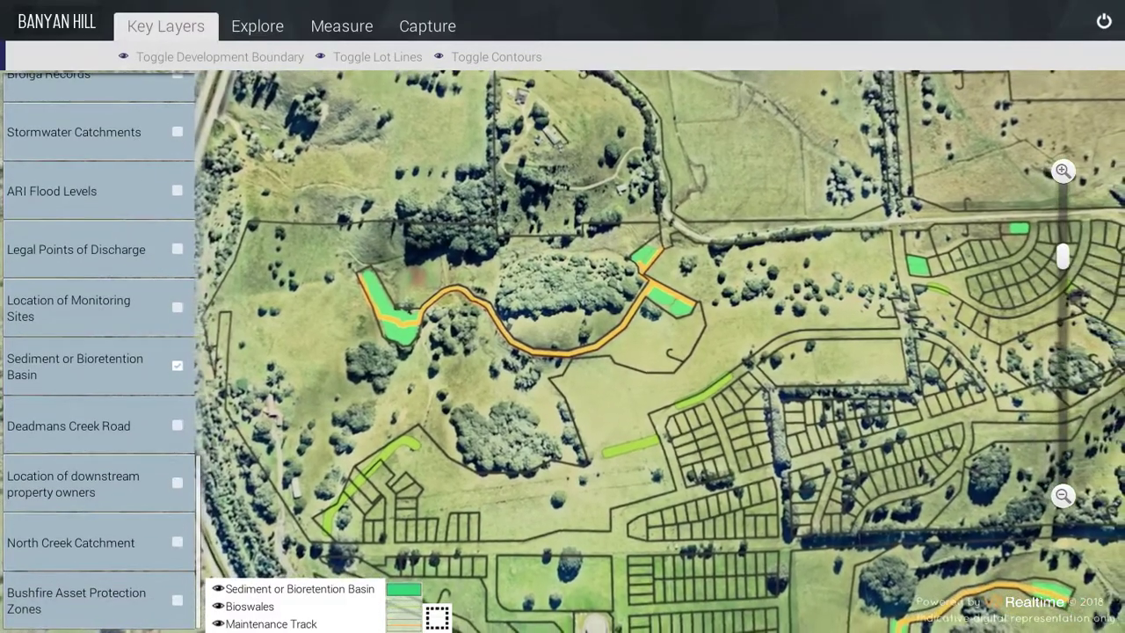
{"action": "left_click", "coordinate": [99, 425]}
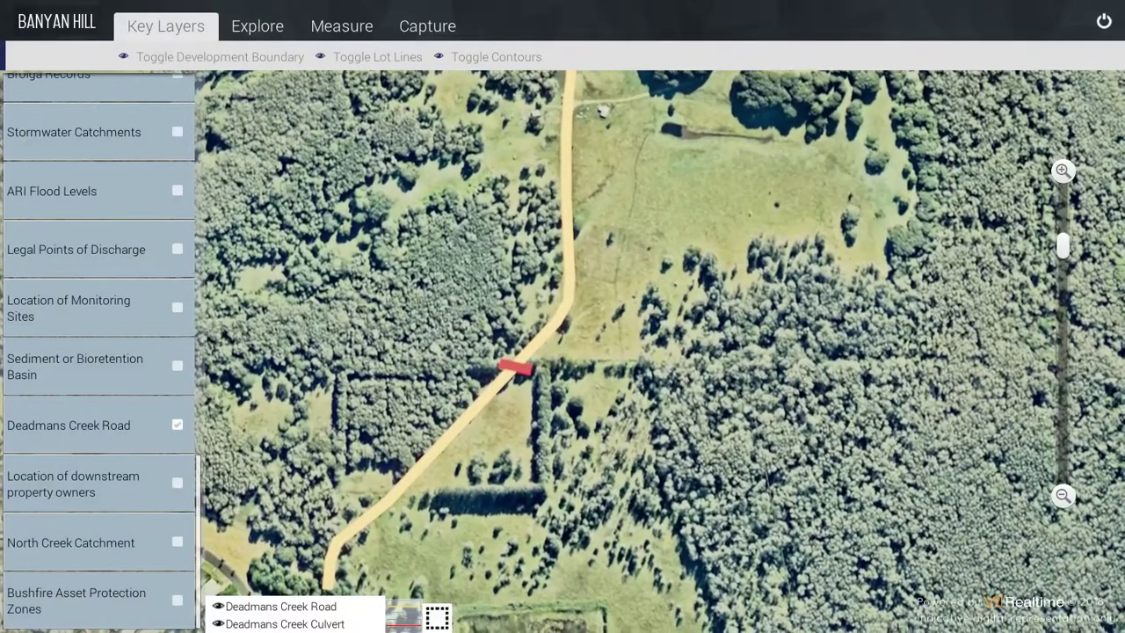
{"action": "left_click", "coordinate": [177, 482]}
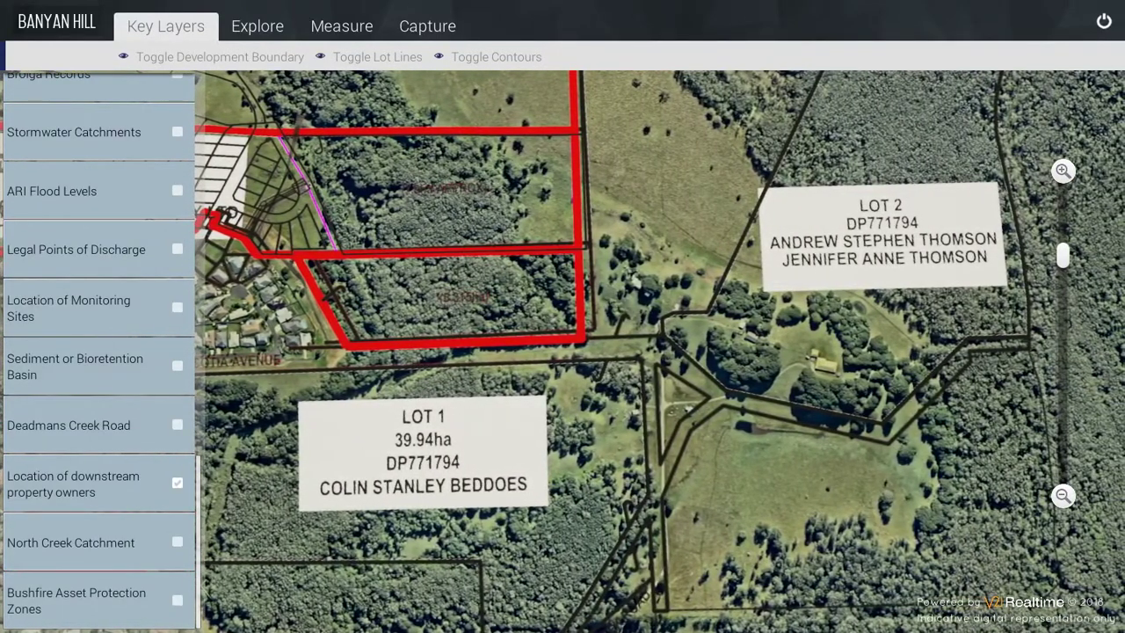
{"action": "left_click", "coordinate": [176, 542]}
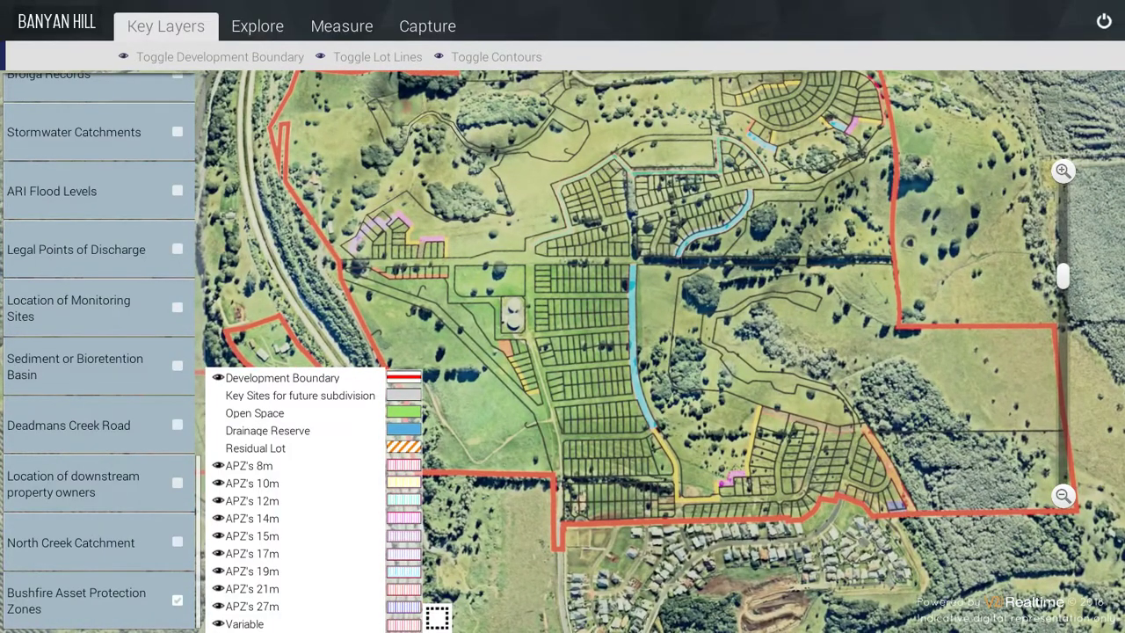
Step: Look back through the layer list and show the available Point to Point, Height and Radius measuring tools
{"action": "scroll", "coordinate": [98, 352], "scroll_direction": "up", "scroll_amount": 3}
{"action": "scroll", "coordinate": [98, 352], "scroll_direction": "up", "scroll_amount": 6}
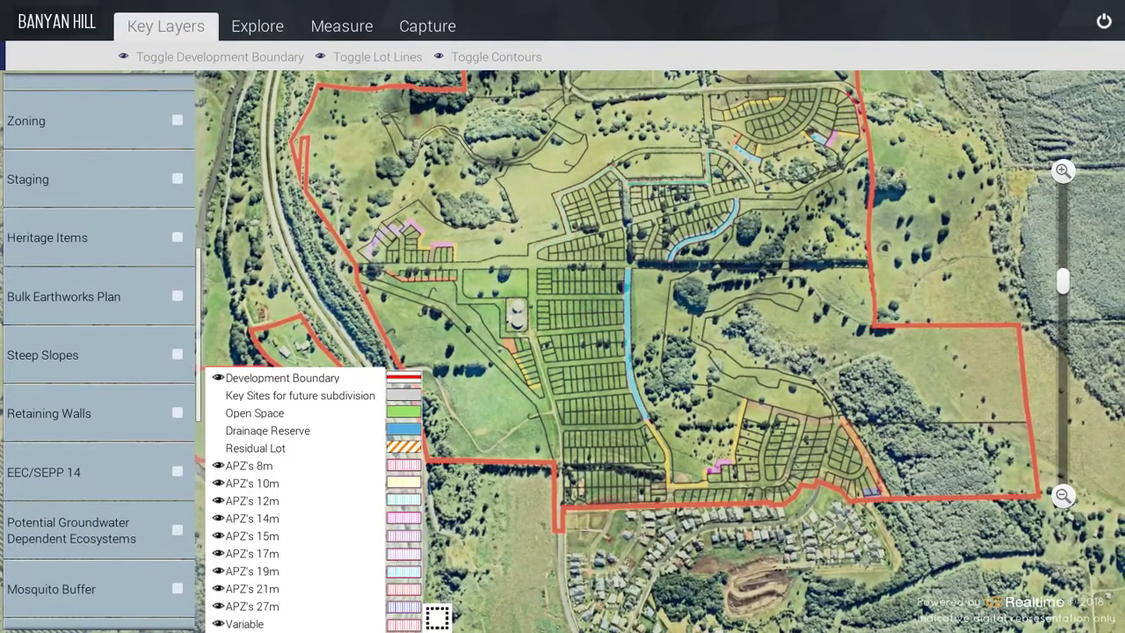
{"action": "left_click", "coordinate": [341, 26]}
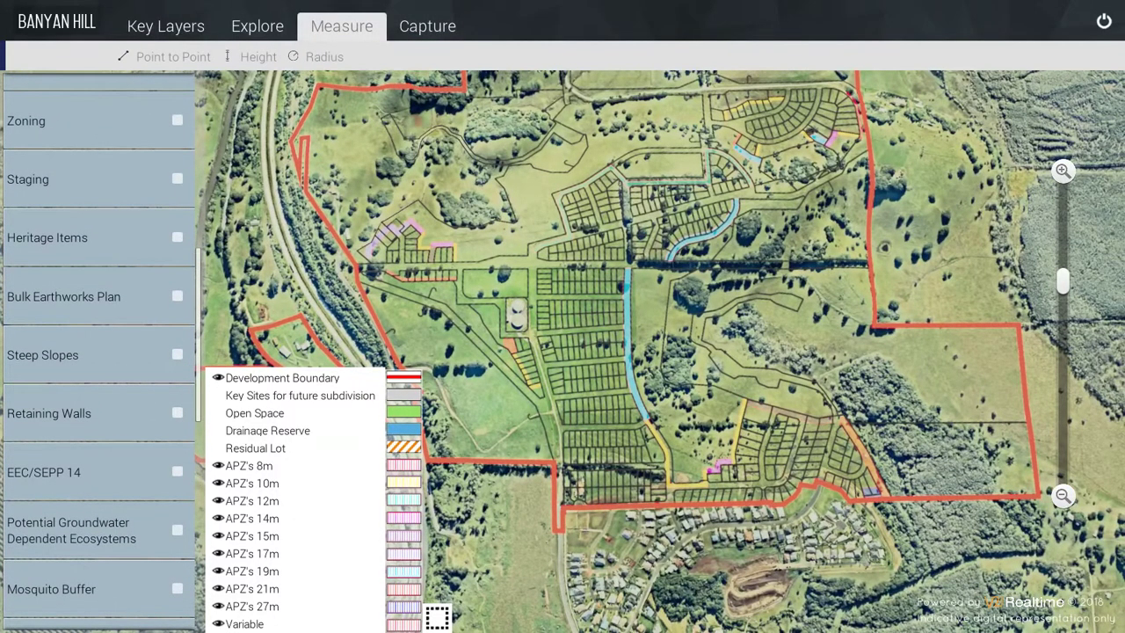
Step: Take a snapshot of the current site view and draw a freehand red circle around the building in the green open space
{"action": "left_click", "coordinate": [427, 26]}
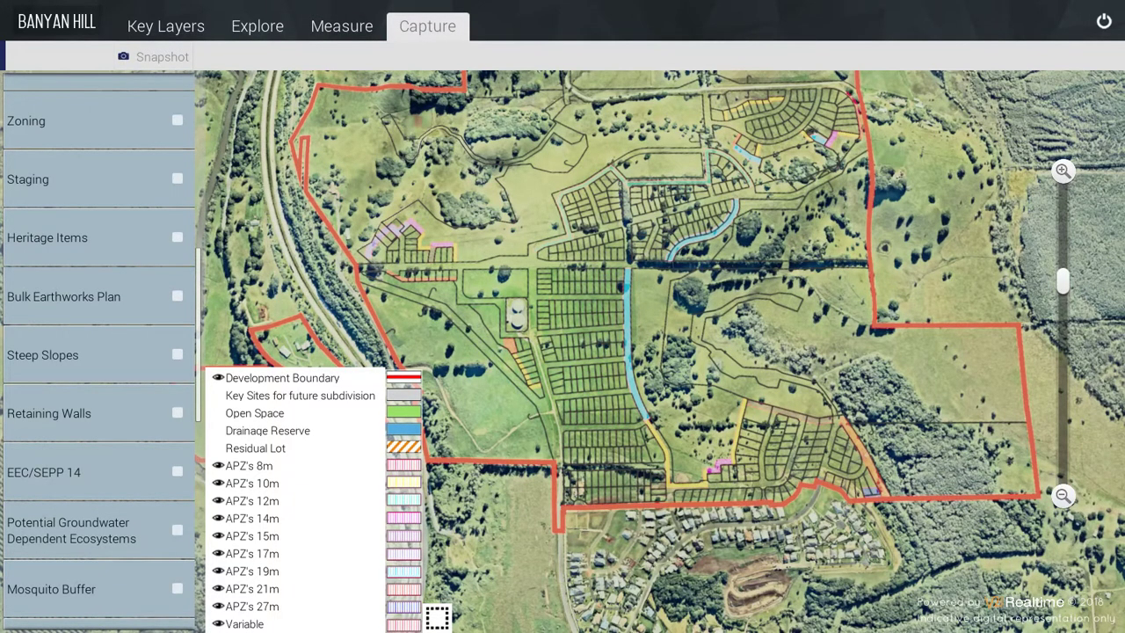
{"action": "left_click", "coordinate": [153, 56]}
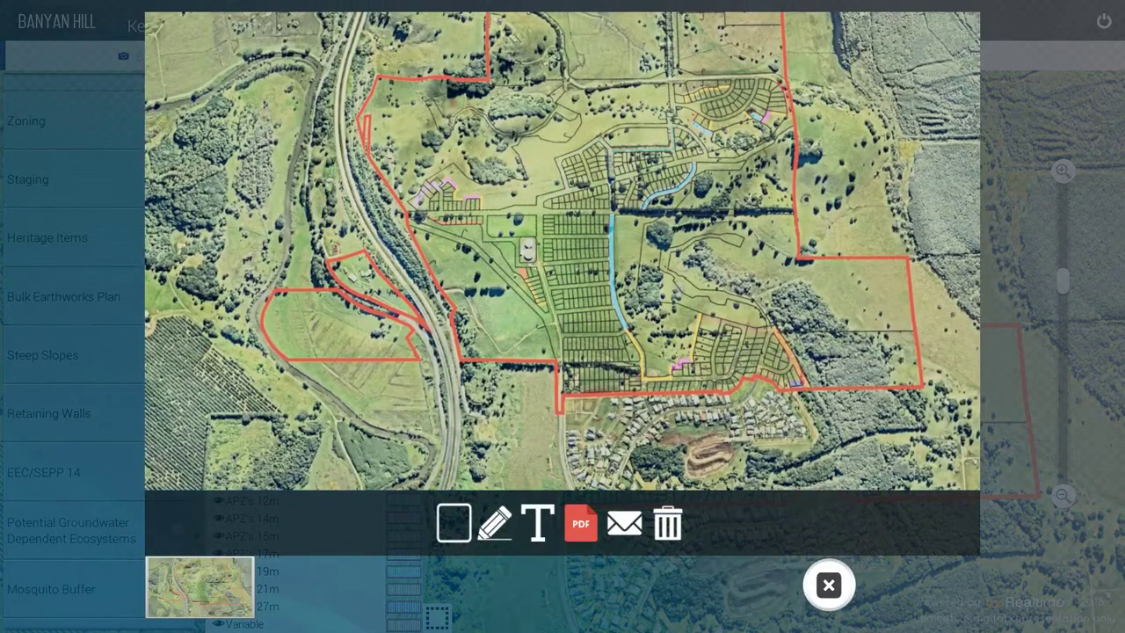
{"action": "left_click", "coordinate": [495, 522]}
{"action": "left_click", "coordinate": [491, 523]}
{"action": "mouse_move", "coordinate": [551, 204]}
{"action": "left_mouse_down"}
{"action": "mouse_move", "coordinate": [484, 255]}
{"action": "mouse_move", "coordinate": [567, 273]}
{"action": "mouse_move", "coordinate": [547, 205]}
{"action": "left_mouse_up"}
Step: Add the text note "ghfjhgjhgjhghj" near the upper edge of the red circle, and close the snapshot editor
{"action": "left_click", "coordinate": [447, 523]}
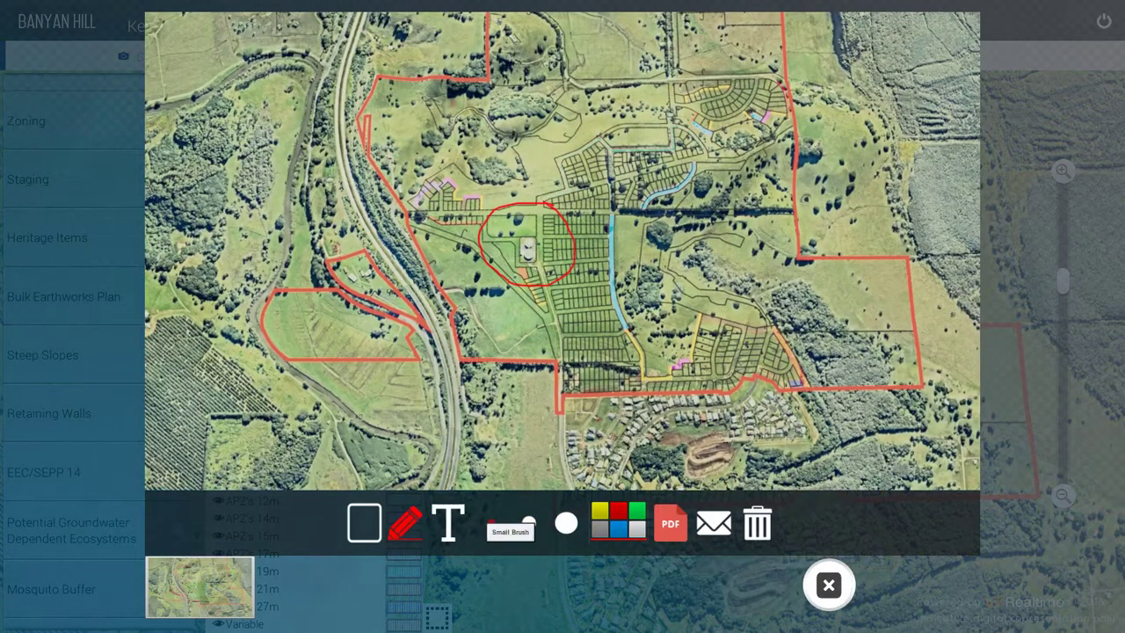
{"action": "type", "text": "ghfjhgjhgjhghj"}
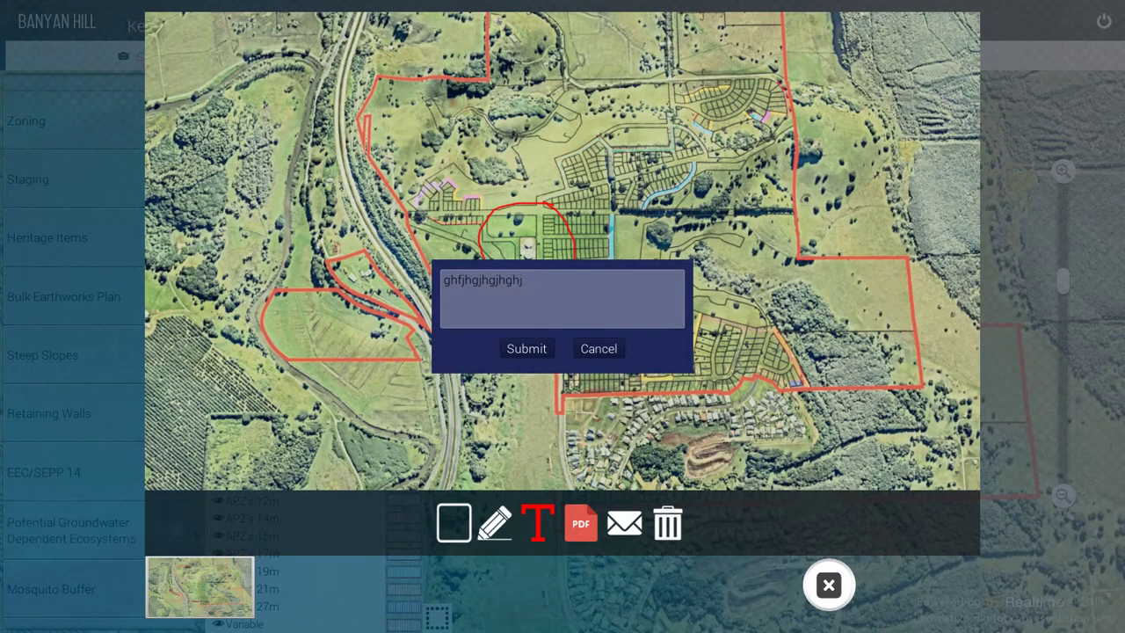
{"action": "left_click", "coordinate": [527, 348]}
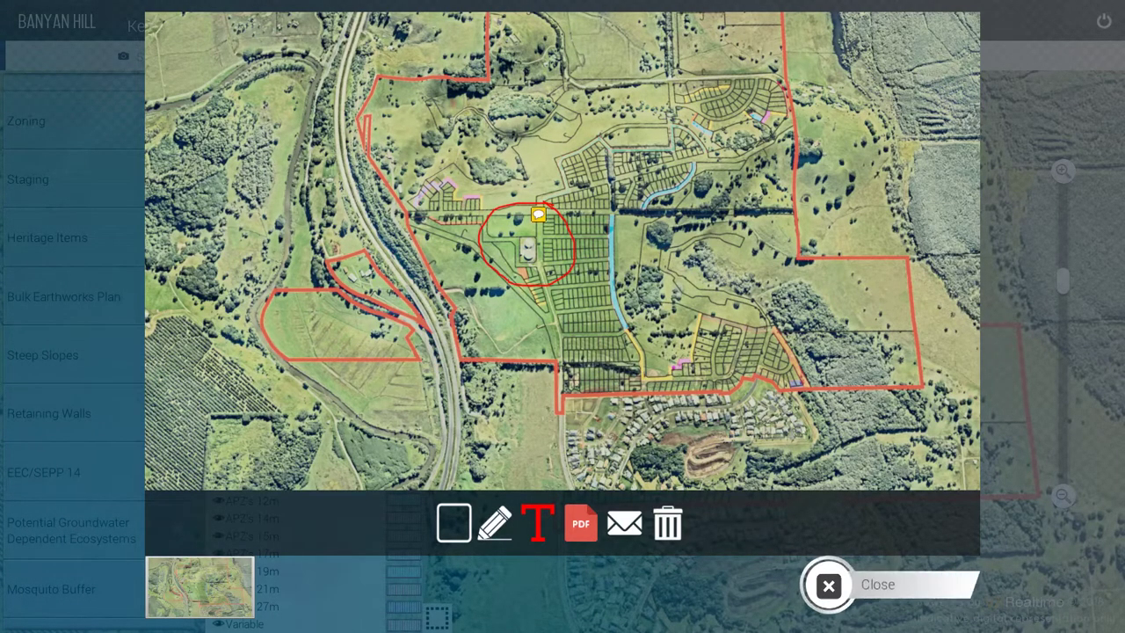
{"action": "left_click", "coordinate": [828, 584]}
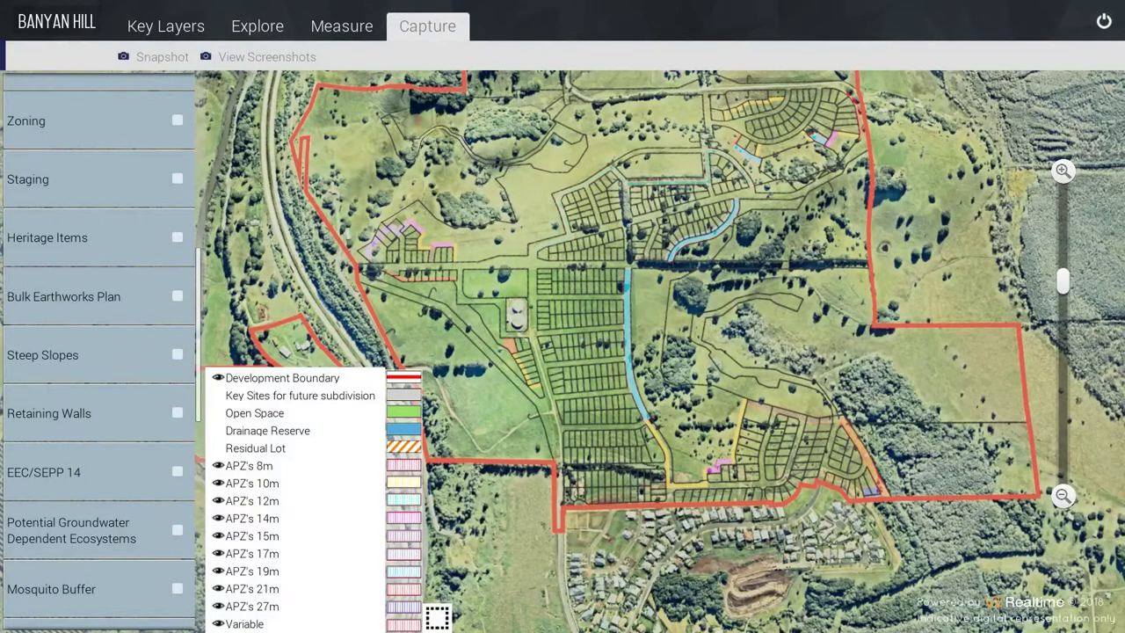